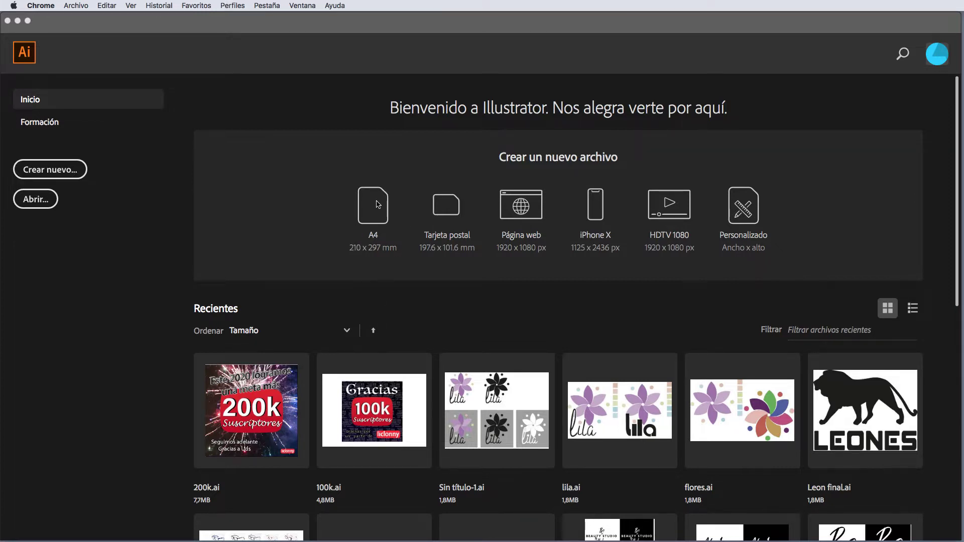
# - Create a new blank A4 CMYK document from the start screen preset
pyautogui.click(377, 203)
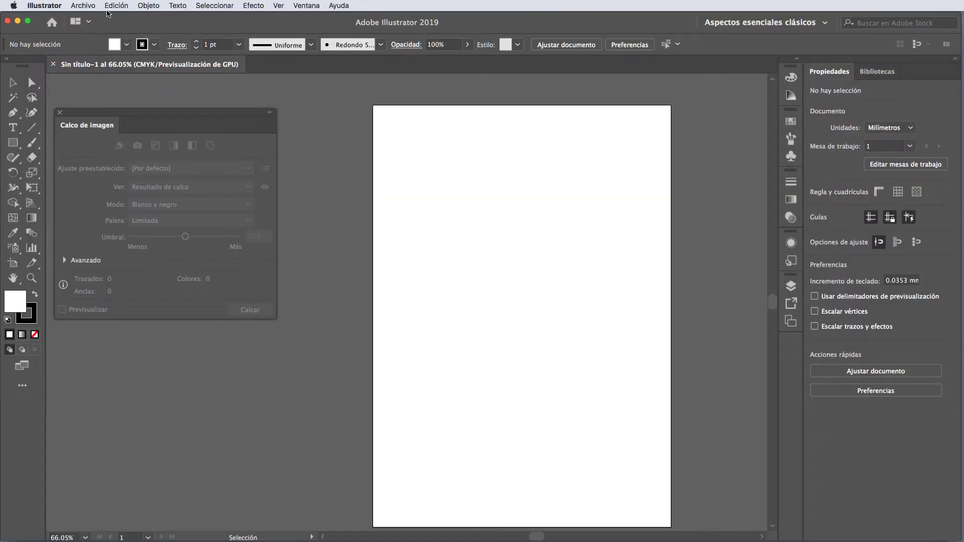
# - Place dog-897987_1920.jpg on the artboard as a linked image via Archivo > Colocar
pyautogui.click(82, 6)
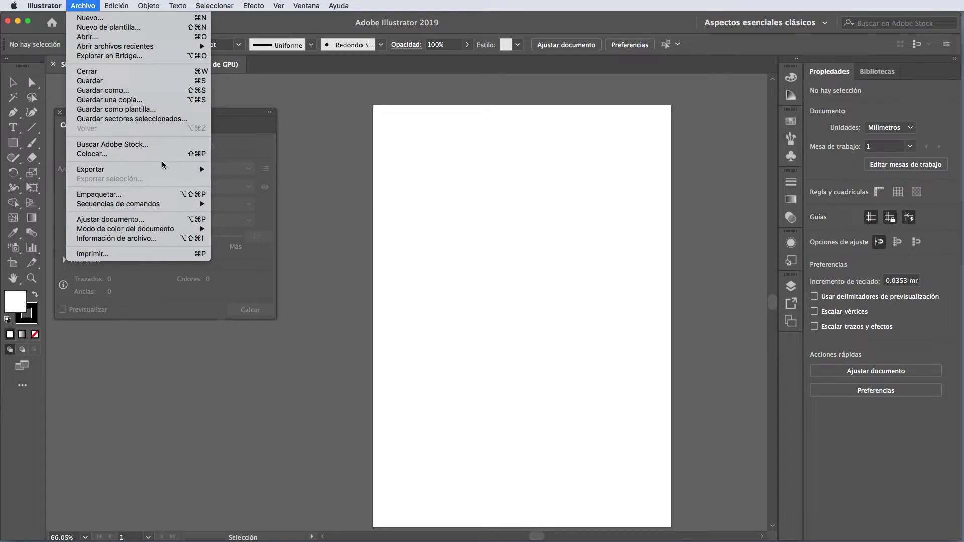
pyautogui.click(138, 154)
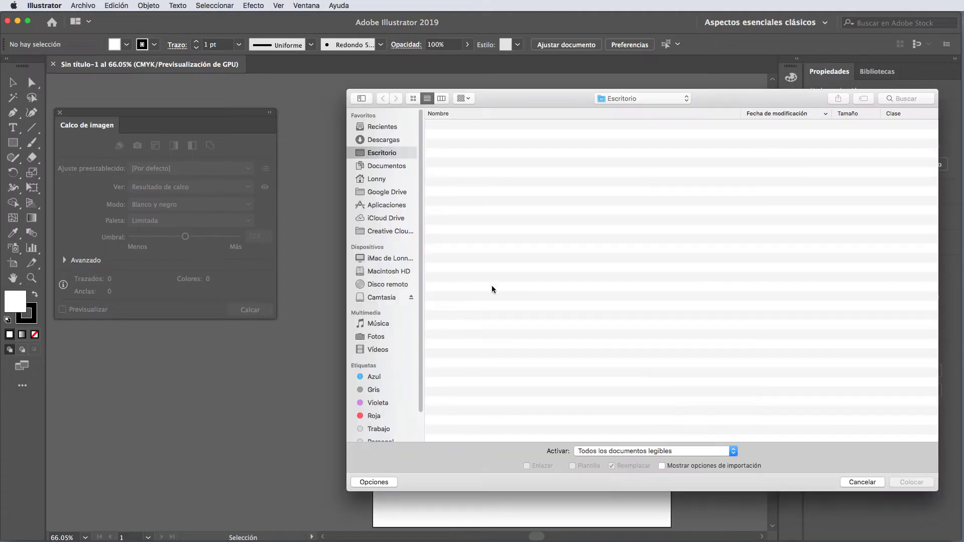
pyautogui.click(461, 173)
pyautogui.click(903, 483)
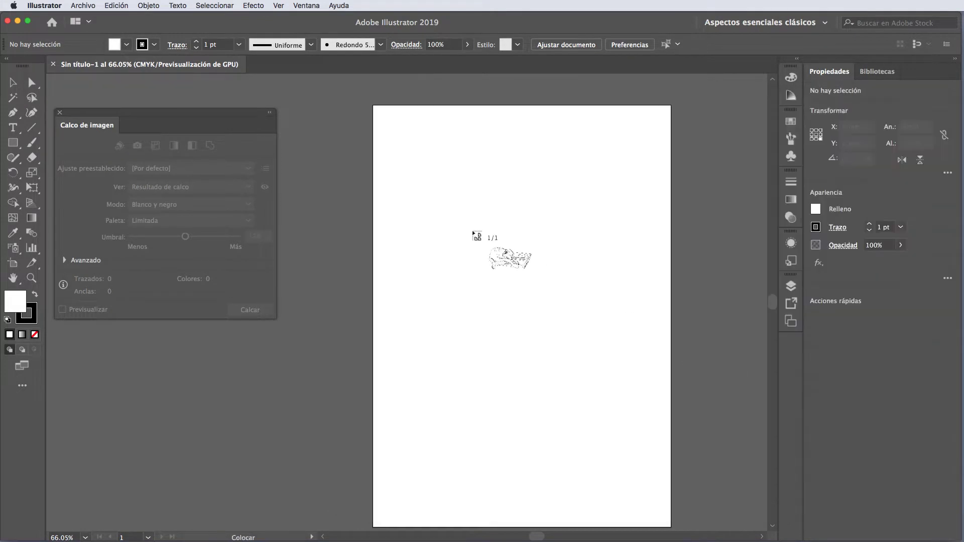
pyautogui.click(391, 129)
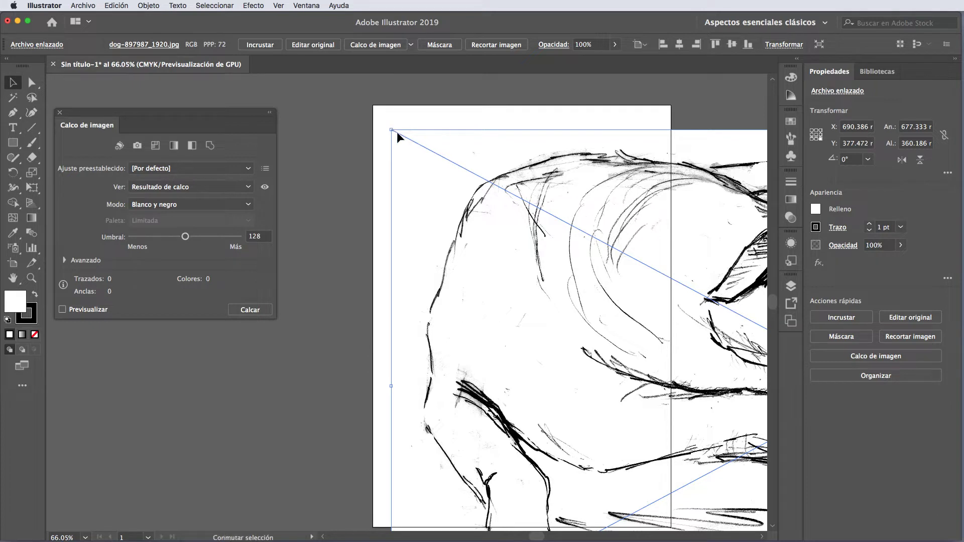
# - Scale the dog sketch to about 161 × 86 mm and move it to the artboard's upper area
pyautogui.moveTo(391, 128); pyautogui.dragTo(564, 269)
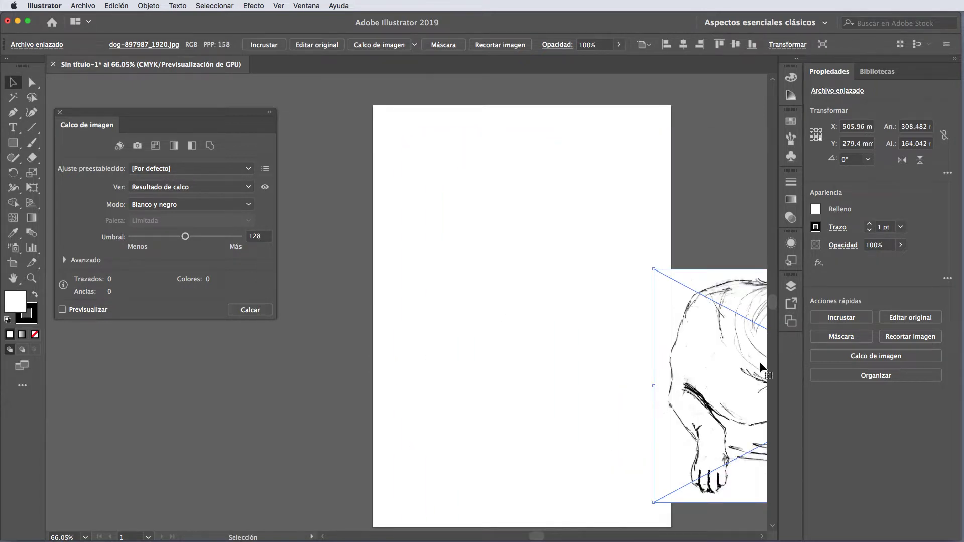
pyautogui.moveTo(756, 371); pyautogui.dragTo(453, 220)
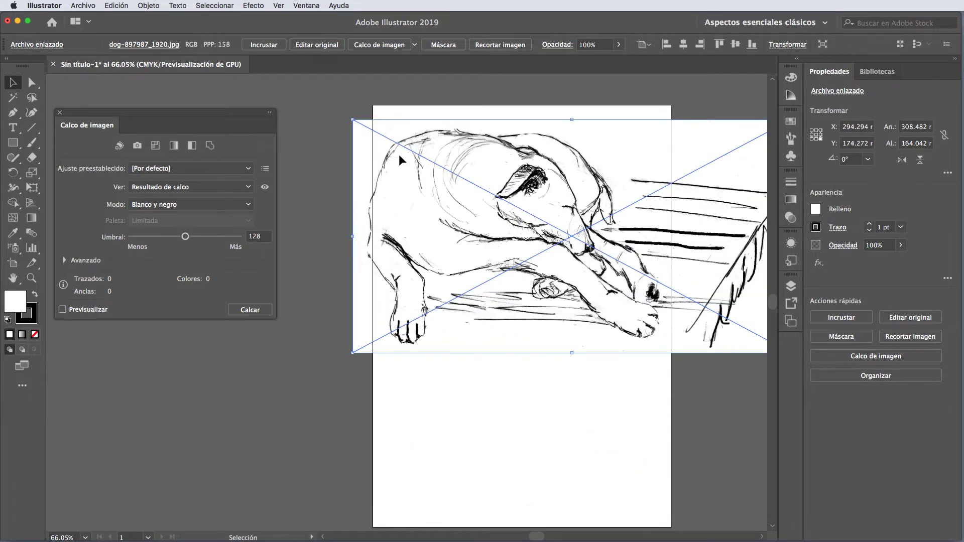
pyautogui.moveTo(352, 120); pyautogui.dragTo(441, 178)
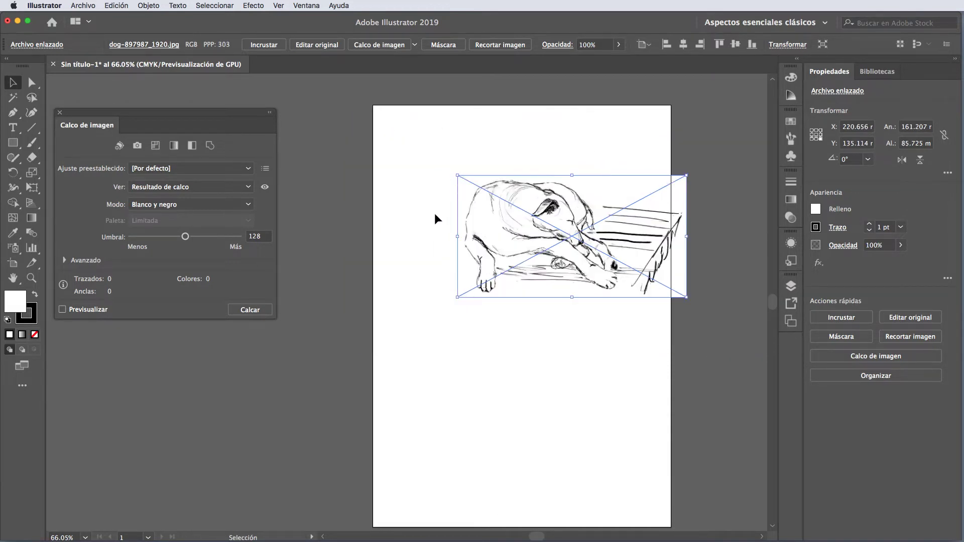
pyautogui.click(396, 215)
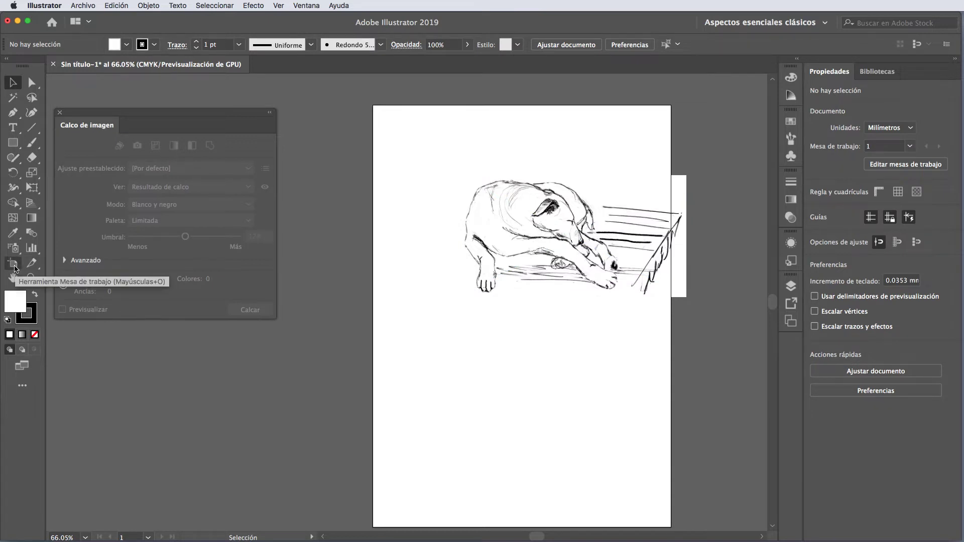
# - Switch the artboard to landscape orientation with the Artboard tool
pyautogui.click(14, 264)
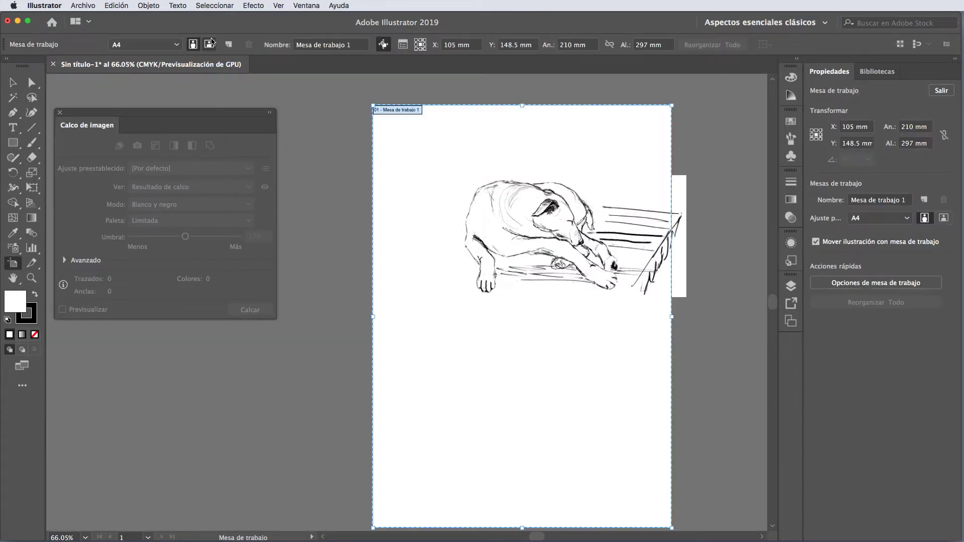
pyautogui.click(210, 43)
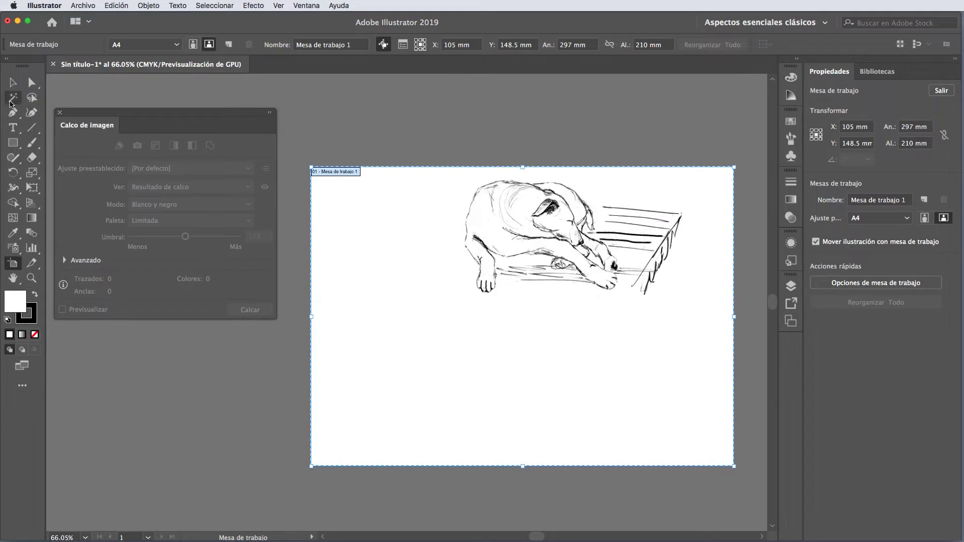
pyautogui.click(13, 82)
# - Enlarge the dog sketch to about 280 × 149 mm and centre it on the page
pyautogui.click(554, 256)
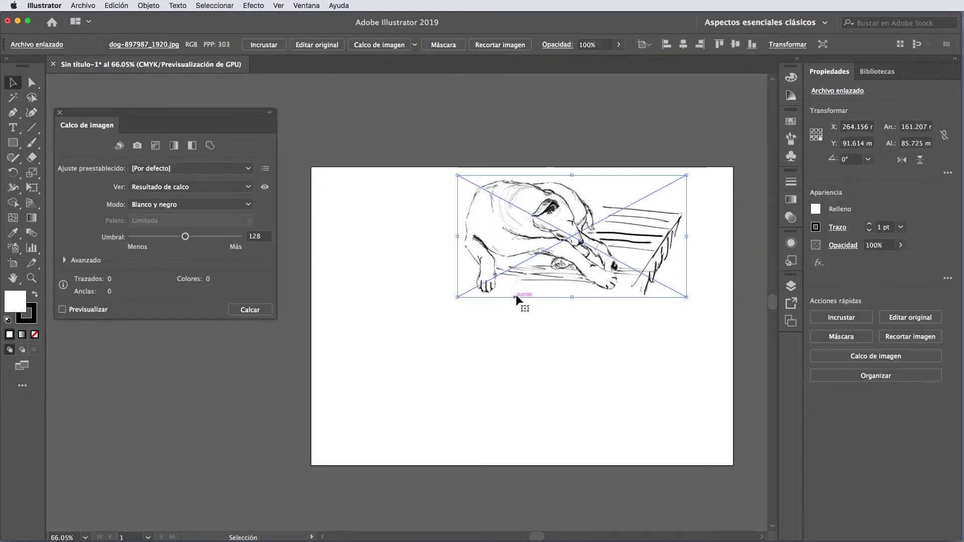
pyautogui.moveTo(457, 296); pyautogui.dragTo(331, 420)
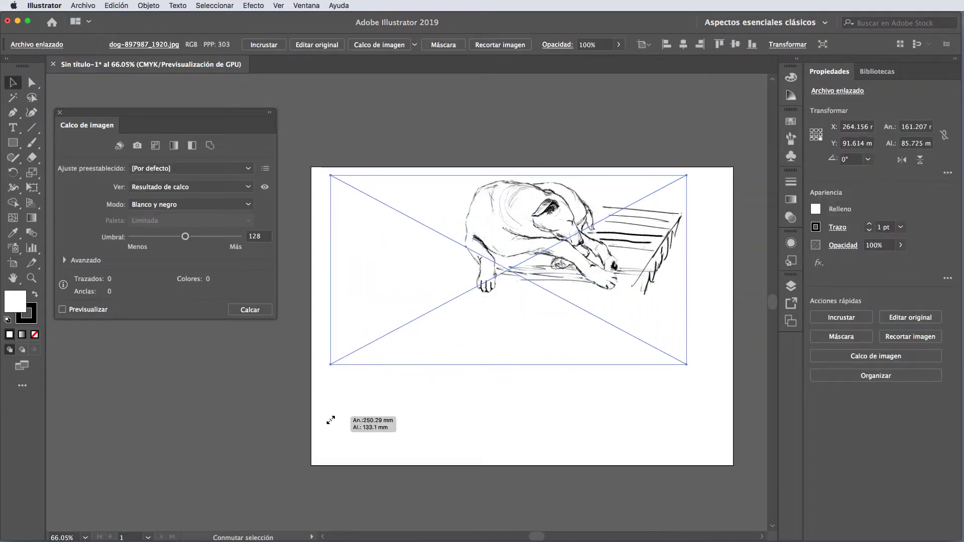
pyautogui.moveTo(684, 364); pyautogui.dragTo(725, 387)
pyautogui.moveTo(523, 259); pyautogui.dragTo(520, 286)
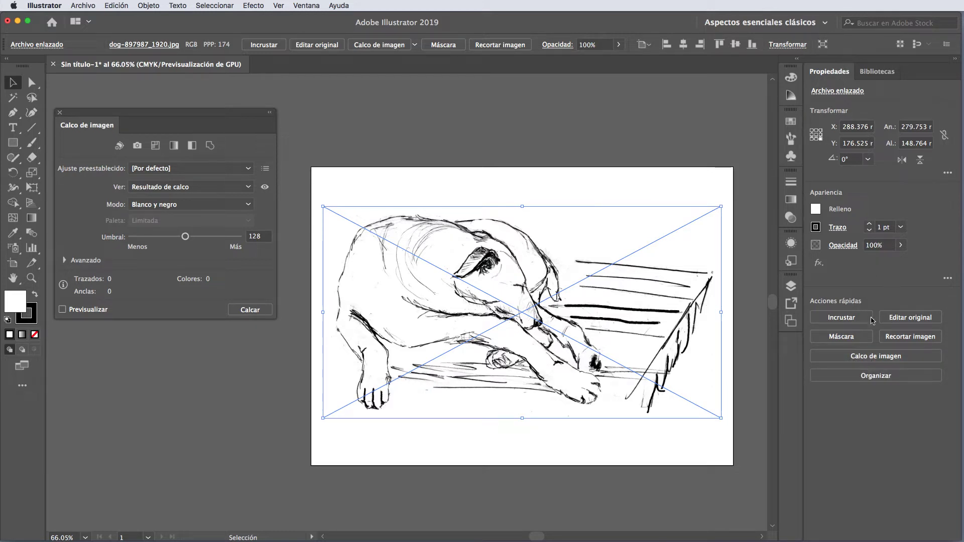
# - Trace the dog sketch with the [Por defecto] preset, giving 400 paths and 6028 anchors
pyautogui.click(870, 357)
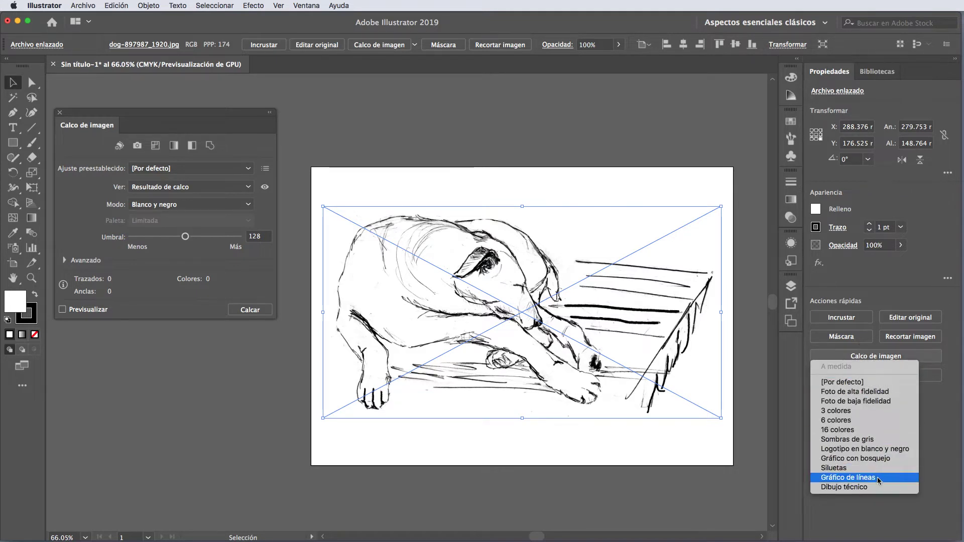
pyautogui.click(860, 382)
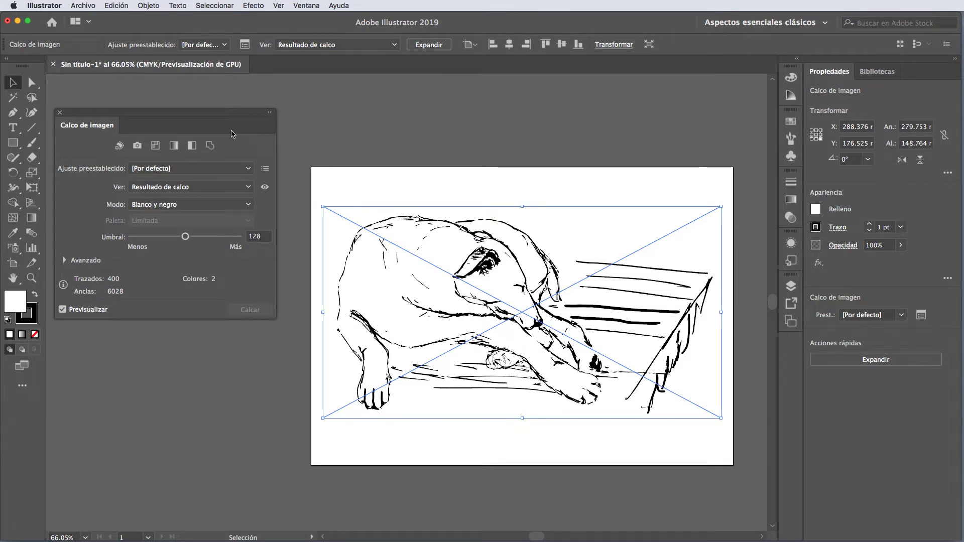
pyautogui.click(168, 170)
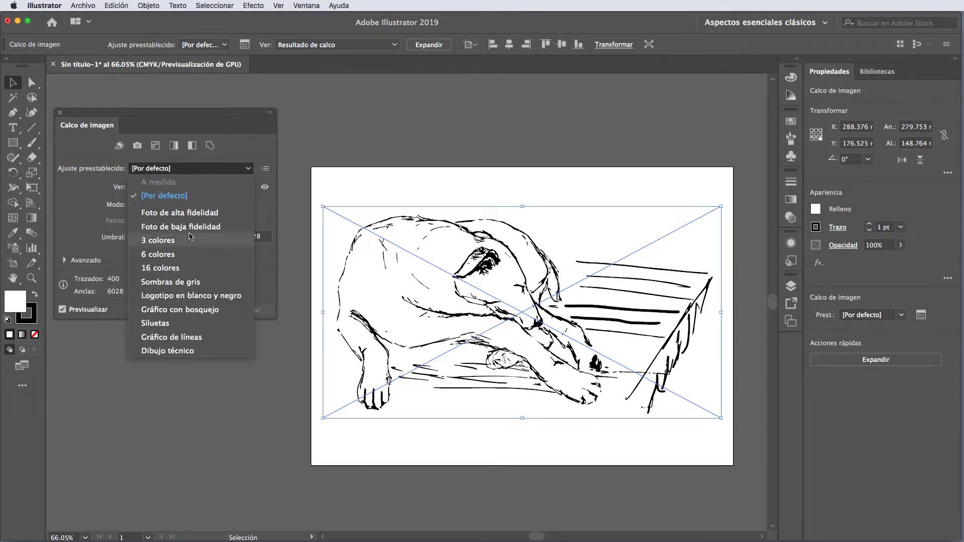
# - Retrace with Sombras de gris (50 grays, 2212 paths) and inspect the whole dog
pyautogui.click(189, 283)
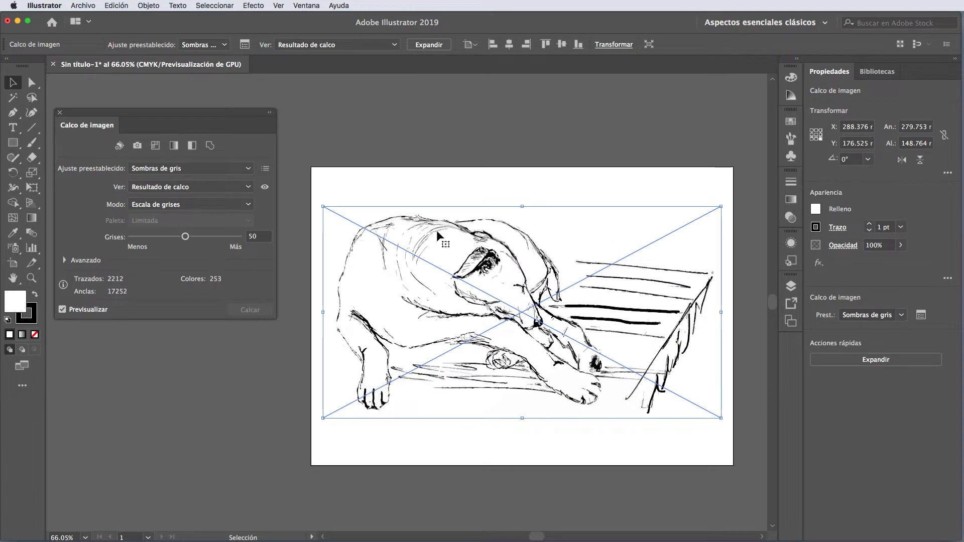
pyautogui.scroll(5, 434, 249)
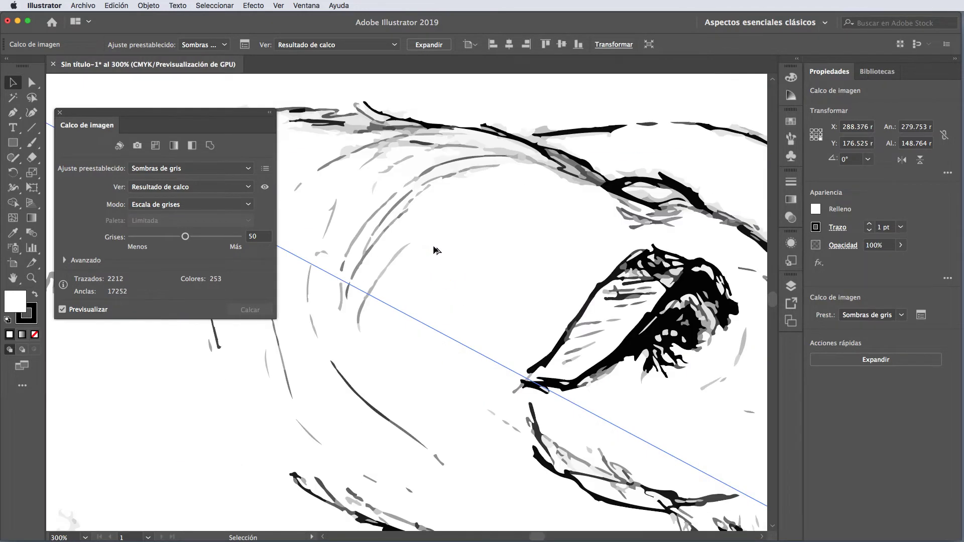
pyautogui.scroll(-2, 495, 149)
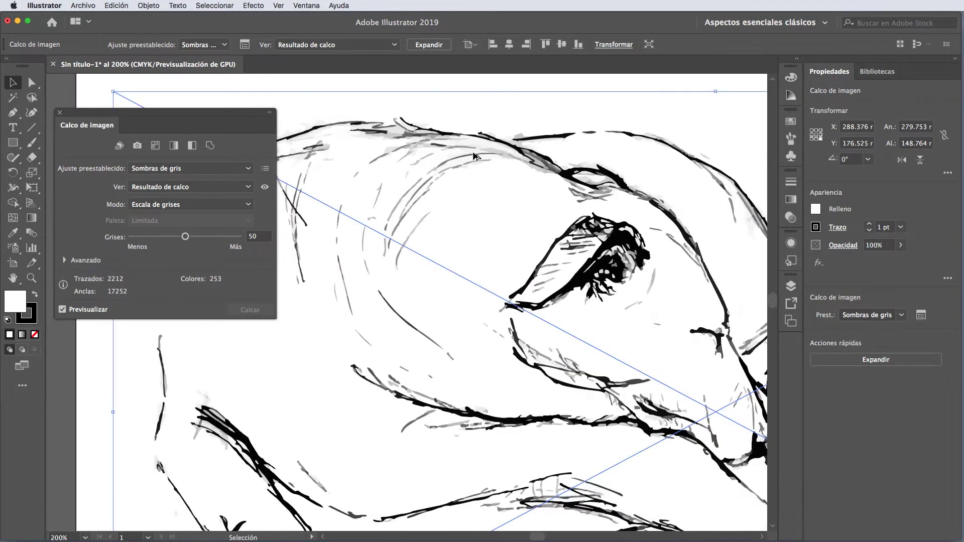
pyautogui.scroll(-1, 453, 146)
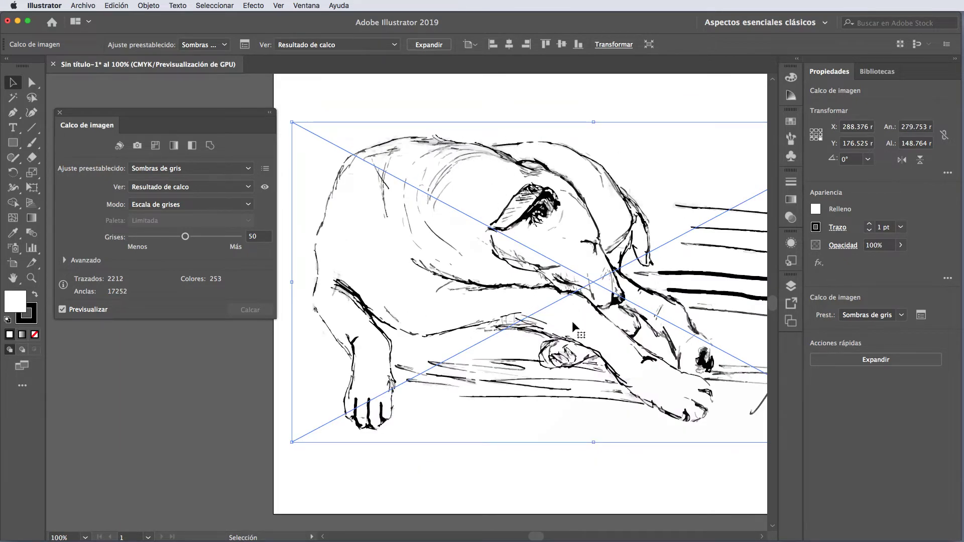
pyautogui.moveTo(572, 326); pyautogui.dragTo(477, 377)
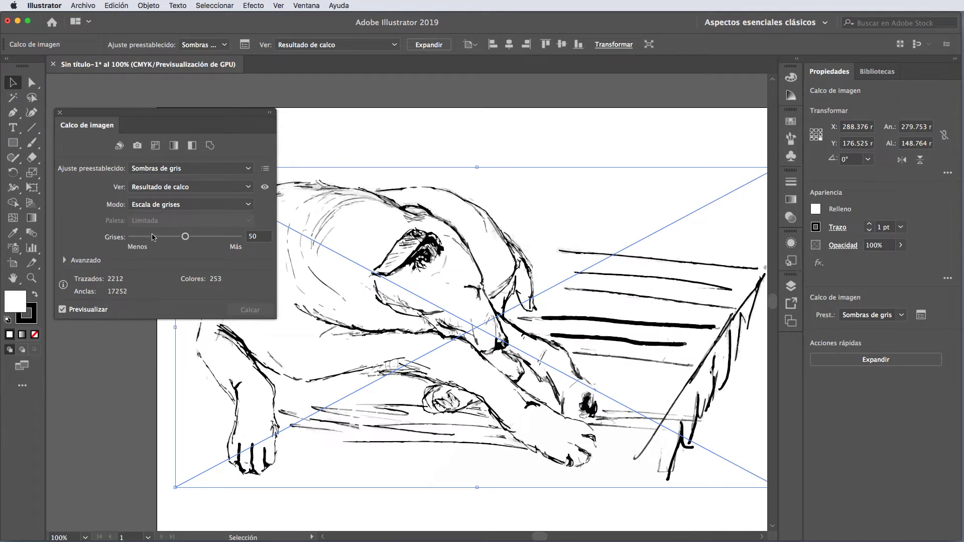
# - Retrace the dog with the Logotipo en blanco y negro preset
pyautogui.click(196, 206)
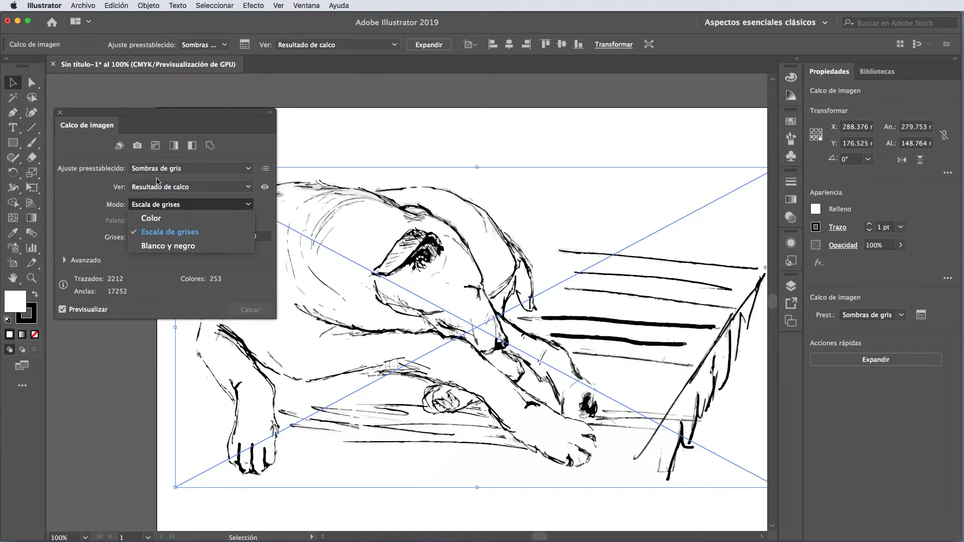
pyautogui.click(169, 231)
pyautogui.click(191, 168)
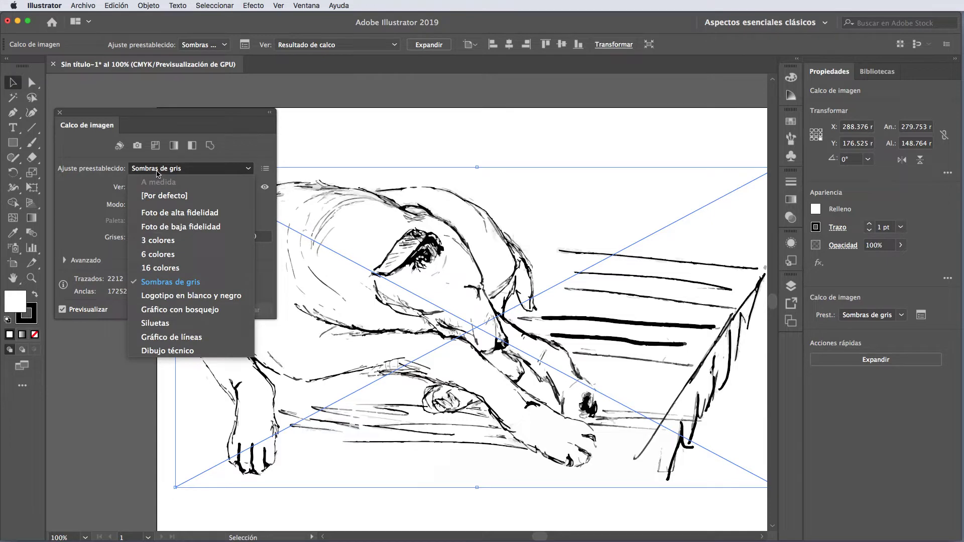
pyautogui.click(193, 296)
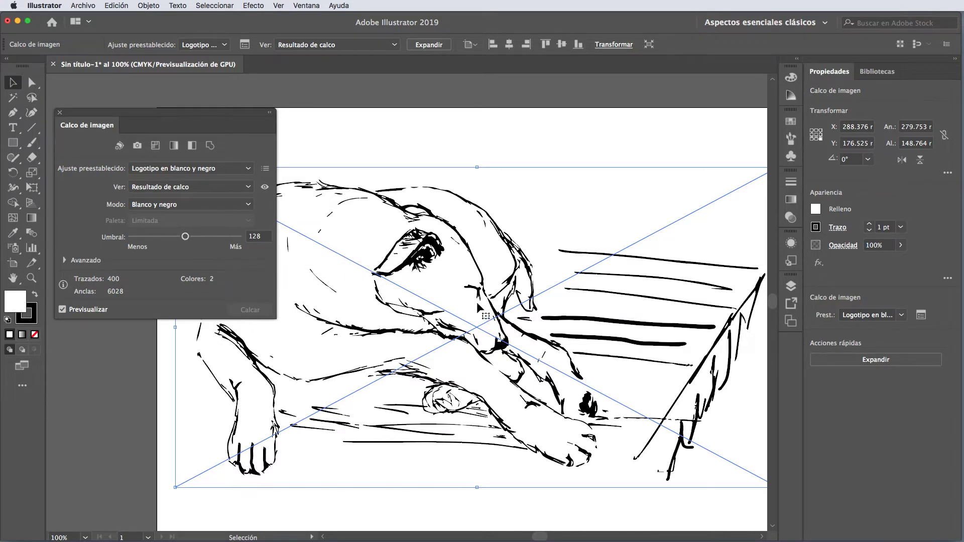
# - Zoom in on the dog's eye and push the Umbral threshold to 255
pyautogui.scroll(1, 441, 262)
pyautogui.scroll(1, 441, 262)
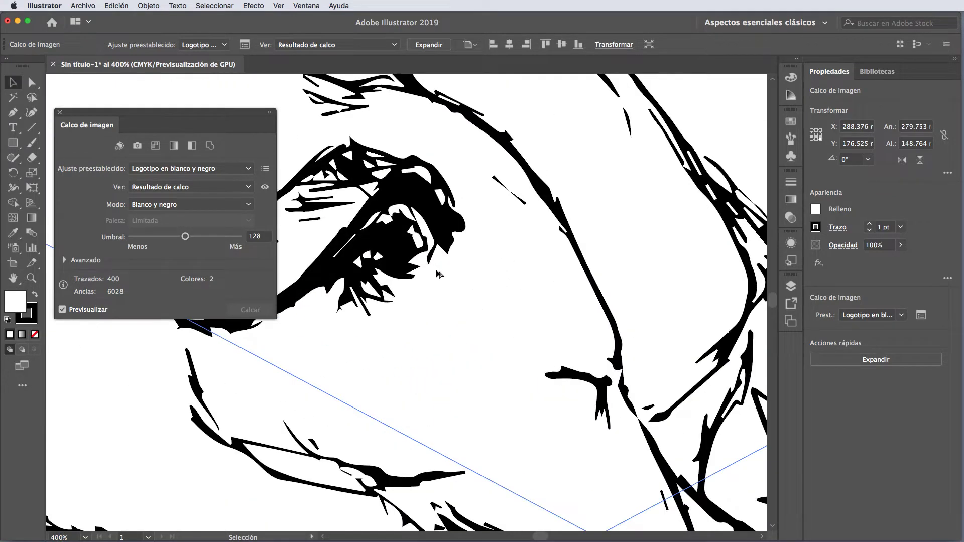
pyautogui.scroll(1, 442, 281)
pyautogui.press('space')
pyautogui.moveTo(462, 343)
pyautogui.mouseDown()
pyautogui.moveTo(462, 265)
pyautogui.moveTo(499, 284)
pyautogui.mouseUp()
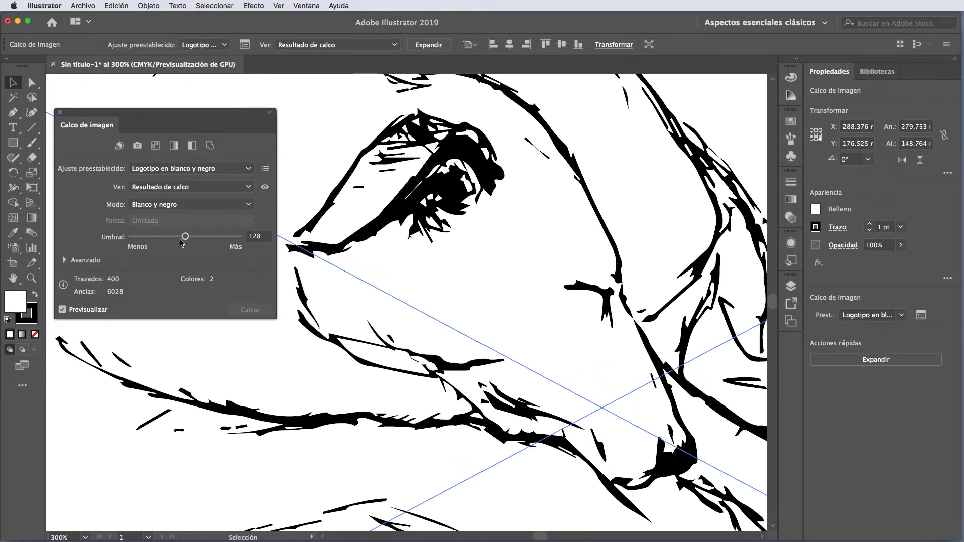
pyautogui.moveTo(186, 238); pyautogui.dragTo(271, 239)
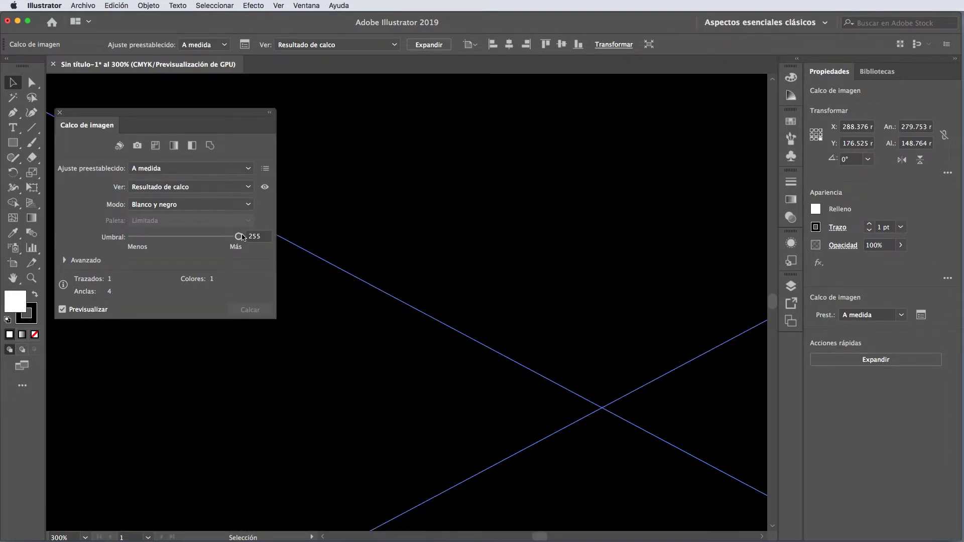
# - Adjust the Umbral threshold back and forth, settling on 112
pyautogui.moveTo(238, 237); pyautogui.dragTo(132, 237)
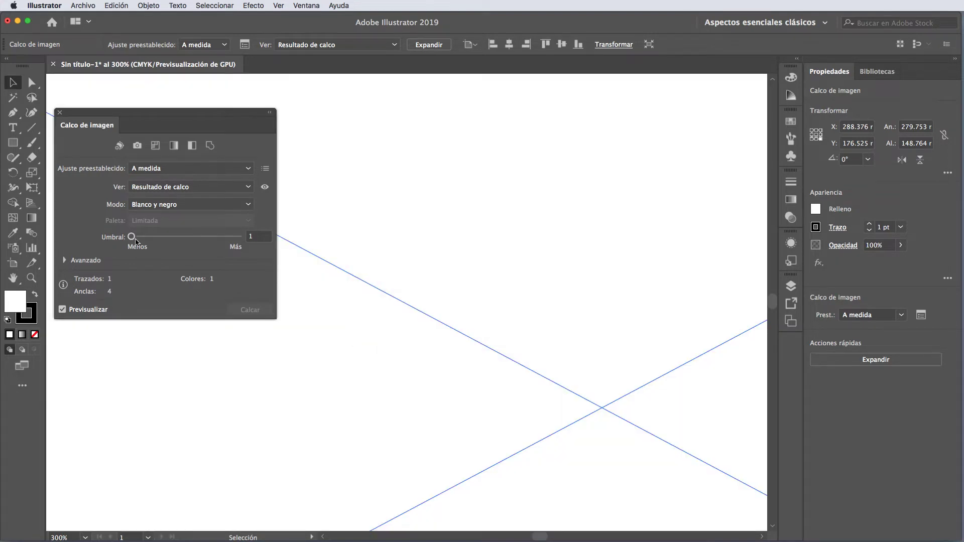
pyautogui.moveTo(136, 242); pyautogui.dragTo(173, 240)
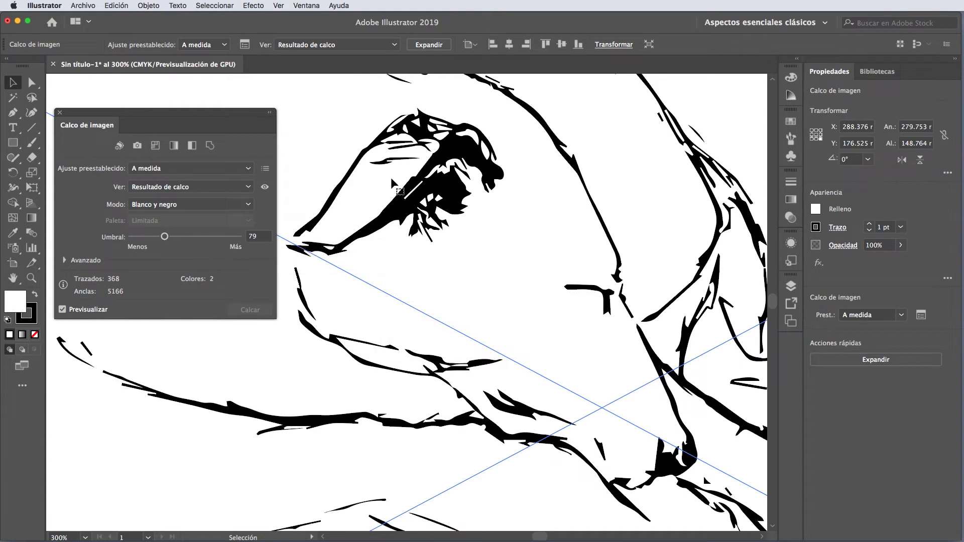
pyautogui.moveTo(205, 241); pyautogui.dragTo(206, 240)
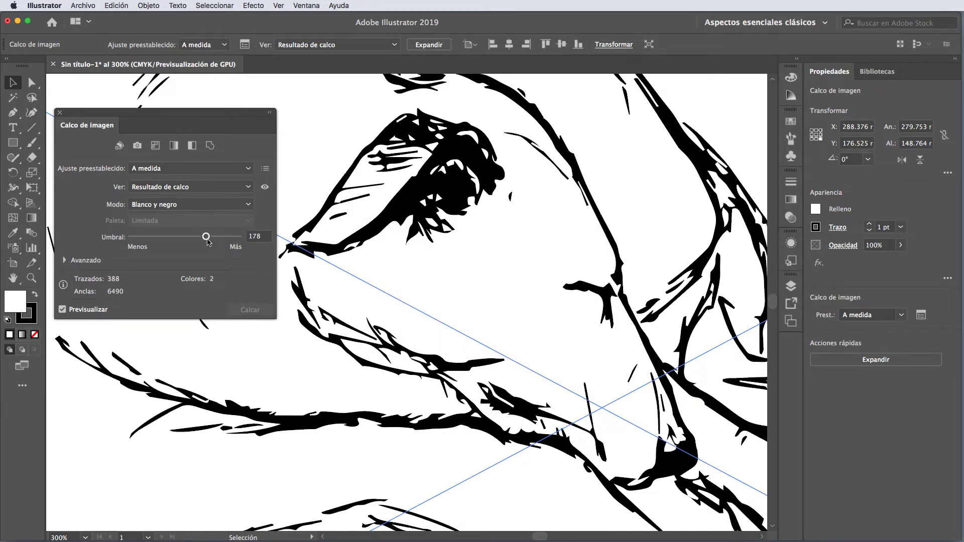
pyautogui.moveTo(206, 237); pyautogui.dragTo(184, 238)
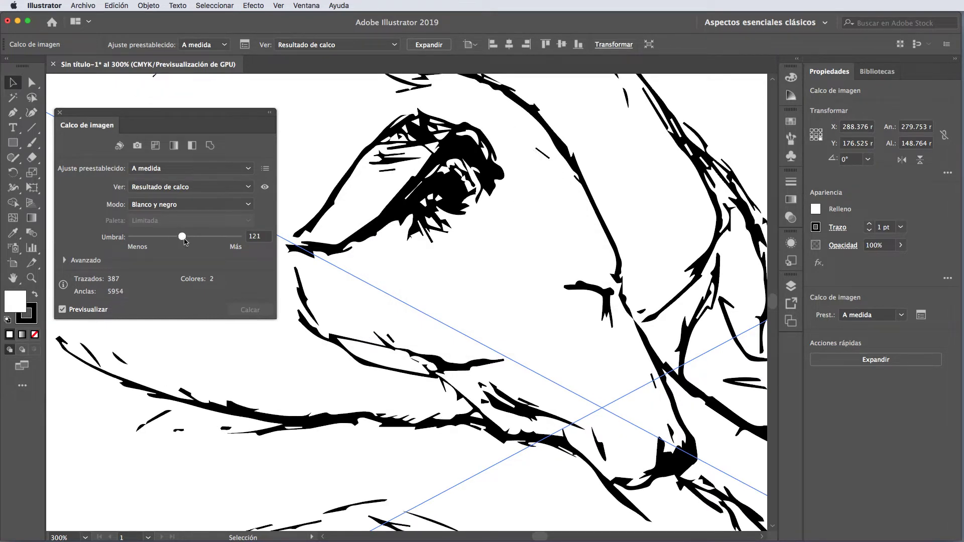
pyautogui.moveTo(184, 240); pyautogui.dragTo(180, 240)
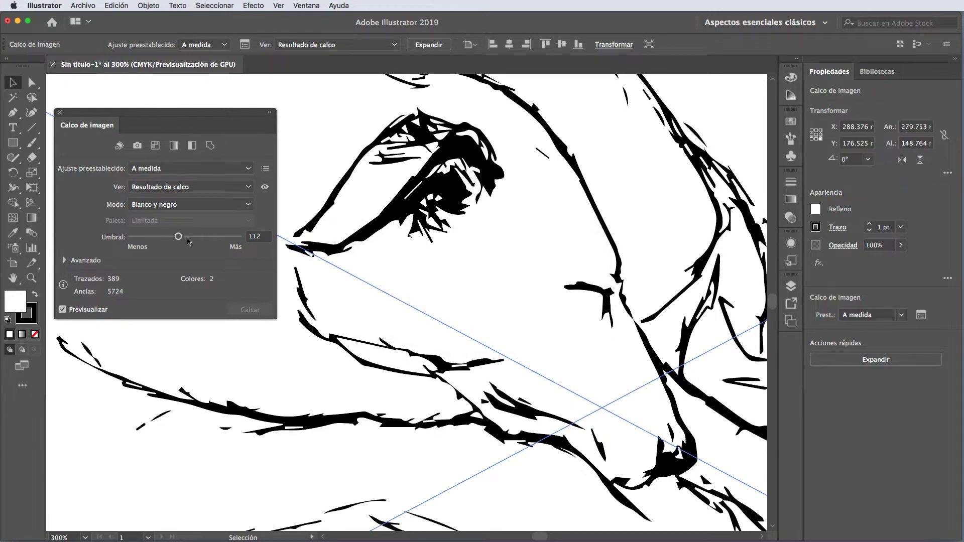
# - Zoom out to view the lower-right of the drawing and expand the Avanzado settings
pyautogui.scroll(-1, 532, 382)
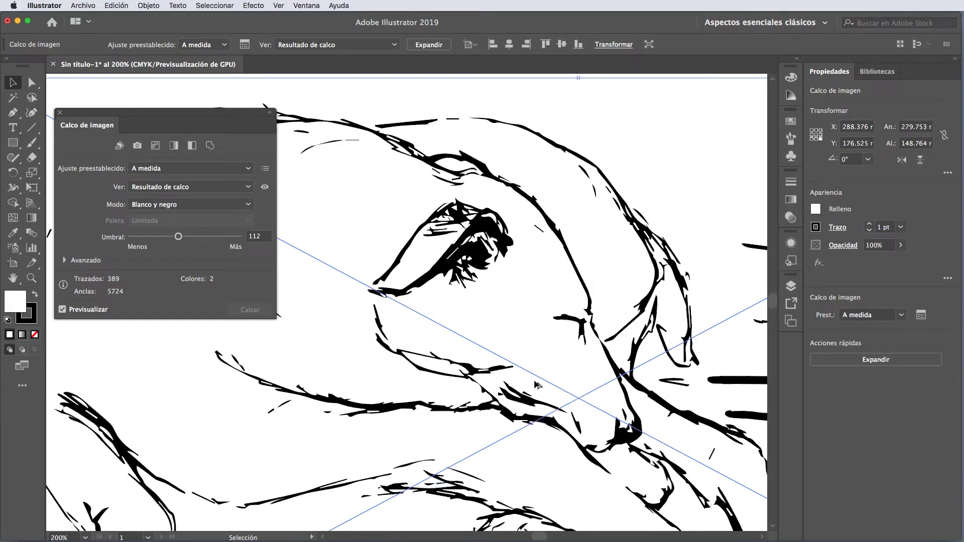
pyautogui.scroll(-2, 536, 385)
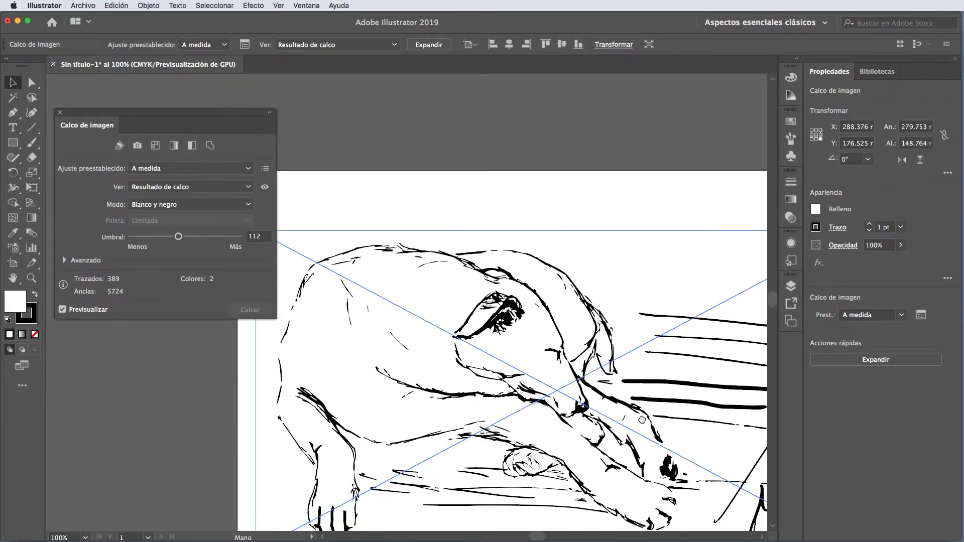
pyautogui.moveTo(642, 418); pyautogui.dragTo(569, 360)
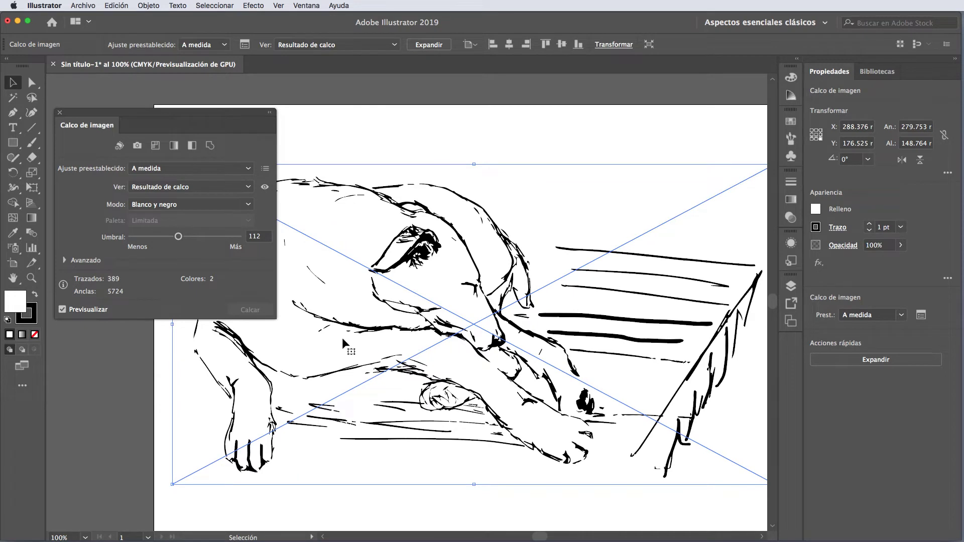
pyautogui.click(64, 260)
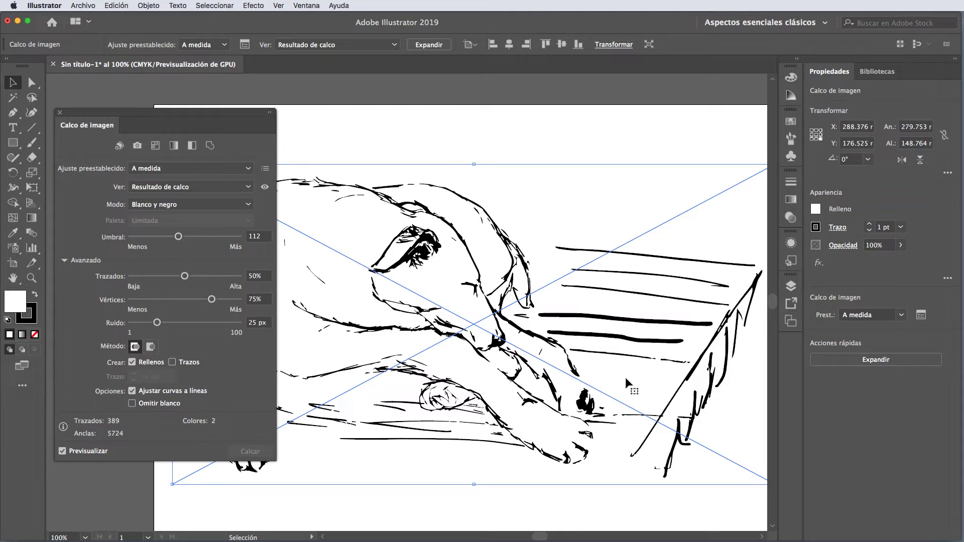
# - Set trace Trazados to 7% and Vértices to 11%
pyautogui.scroll(1, 465, 305)
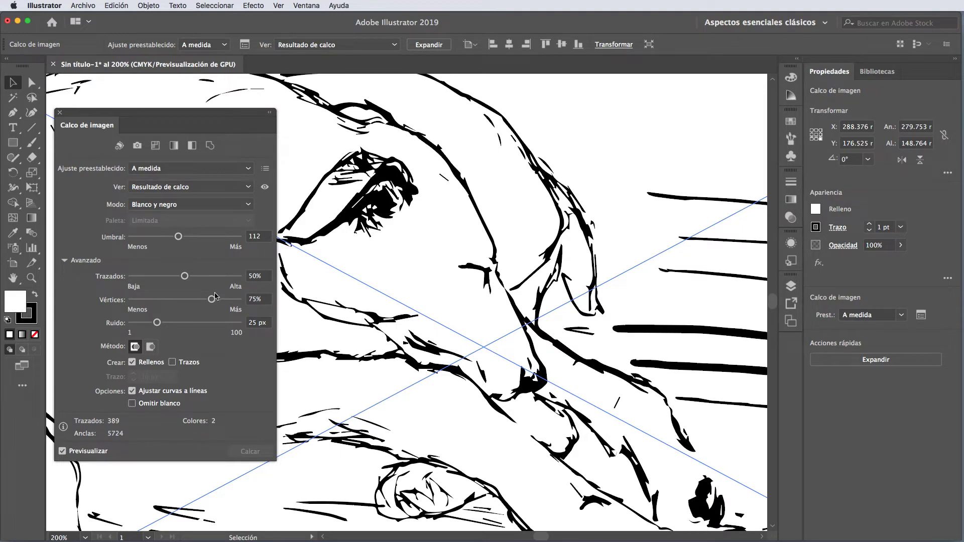
pyautogui.moveTo(186, 279); pyautogui.dragTo(226, 278)
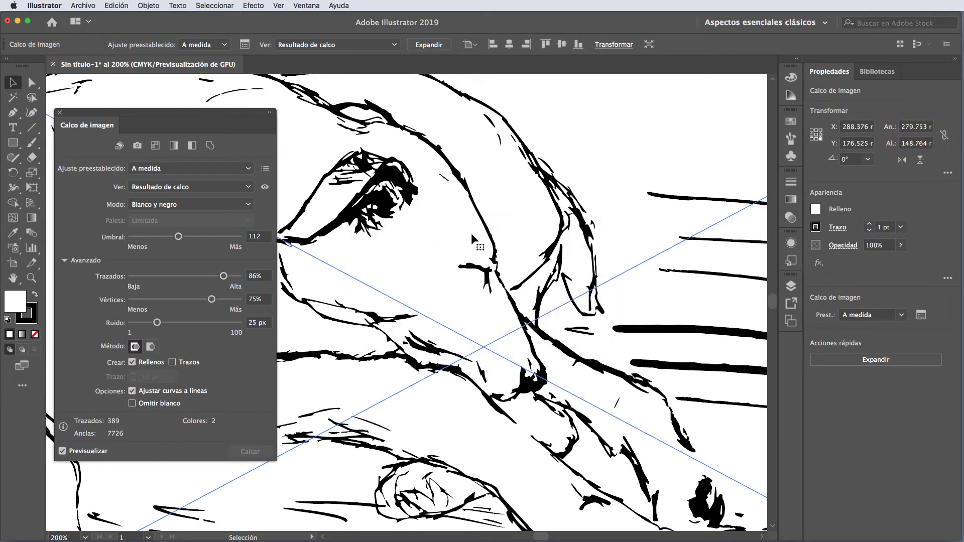
pyautogui.moveTo(224, 277); pyautogui.dragTo(138, 277)
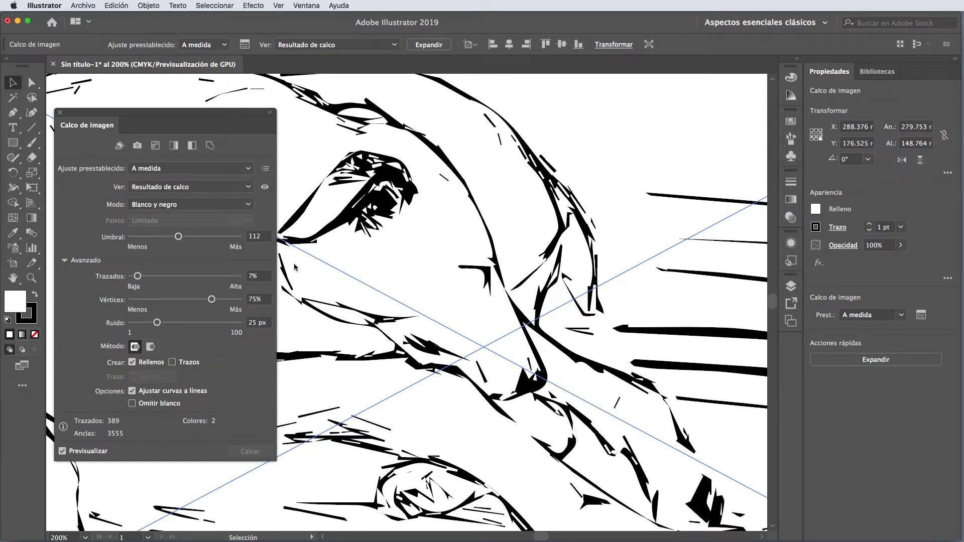
pyautogui.moveTo(211, 301); pyautogui.dragTo(167, 301)
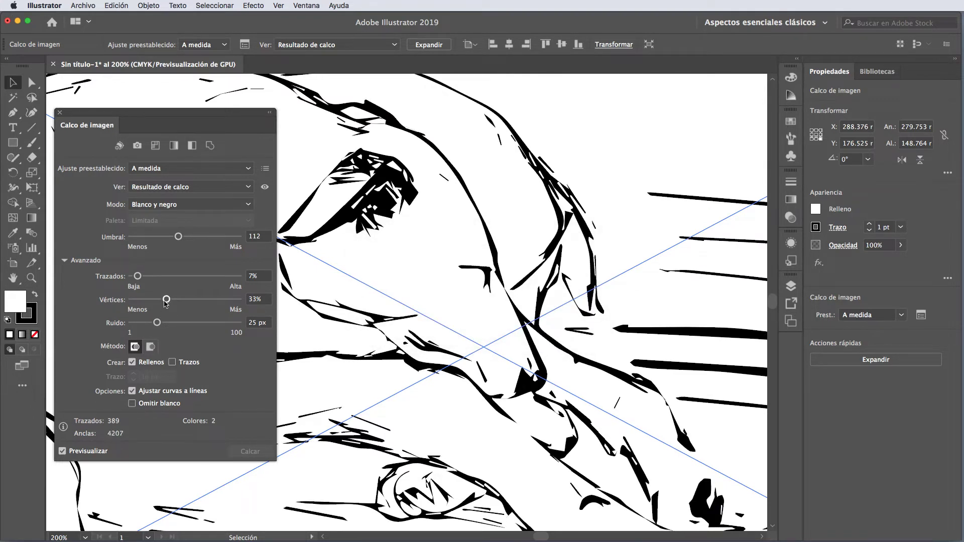
pyautogui.moveTo(165, 303); pyautogui.dragTo(146, 302)
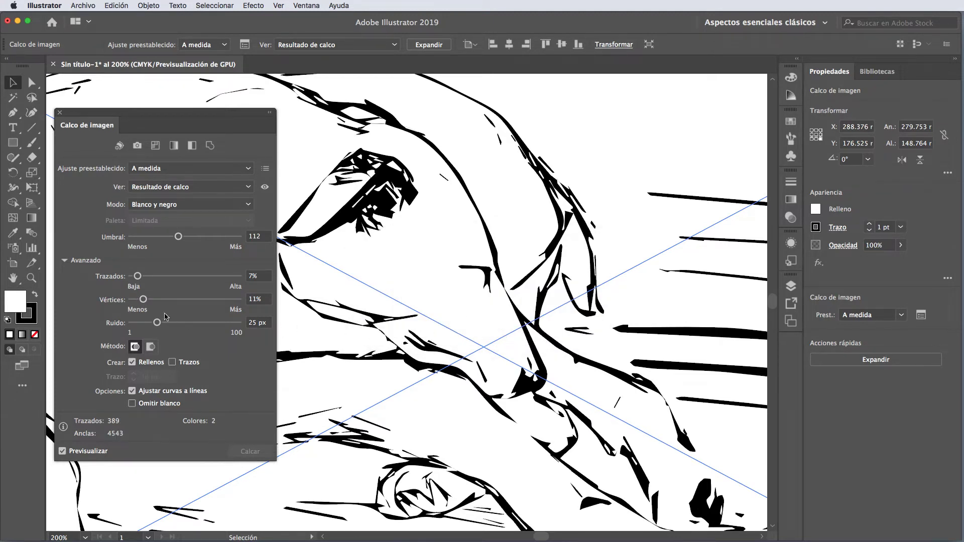
# - Set Ruido to 86 px and Umbral to 161, yielding 194 paths
pyautogui.moveTo(156, 325); pyautogui.dragTo(139, 324)
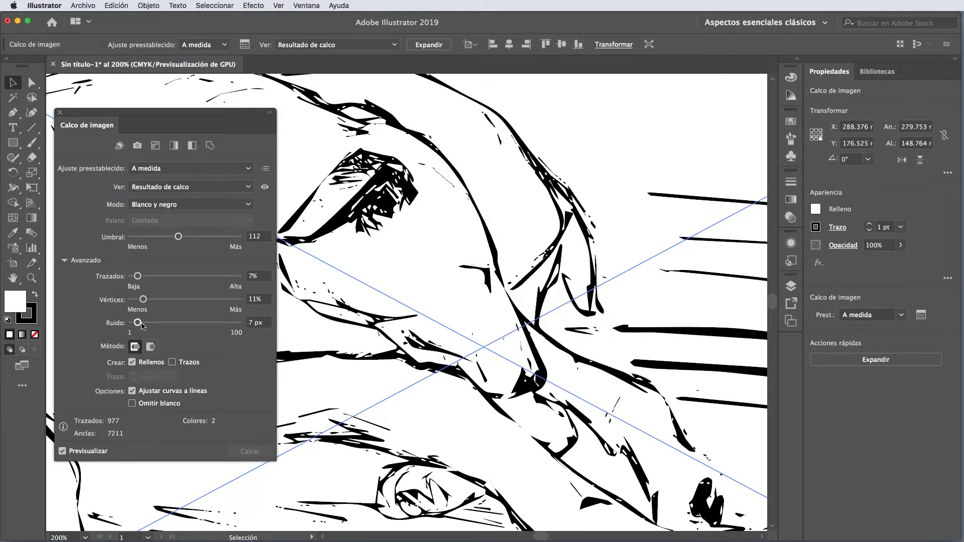
pyautogui.moveTo(141, 325); pyautogui.dragTo(213, 326)
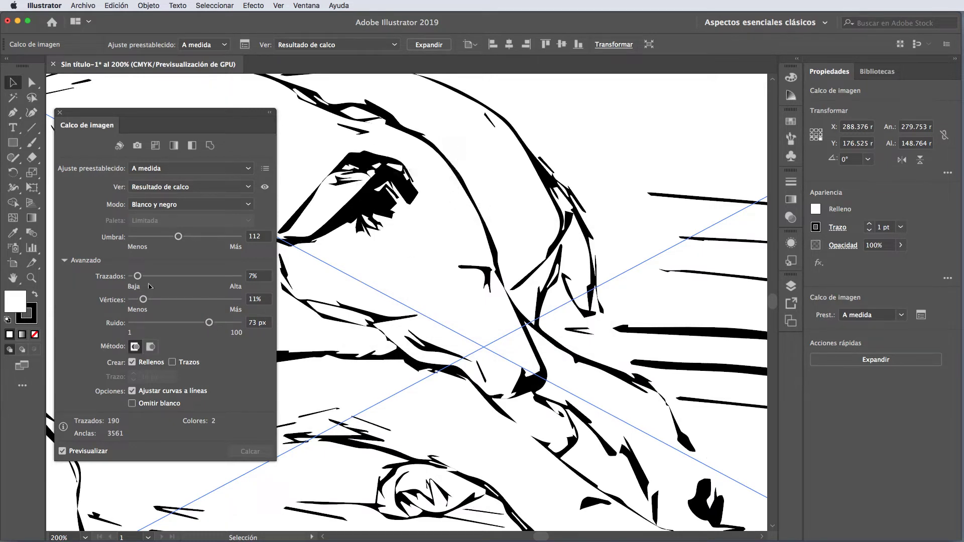
pyautogui.moveTo(180, 238); pyautogui.dragTo(189, 239)
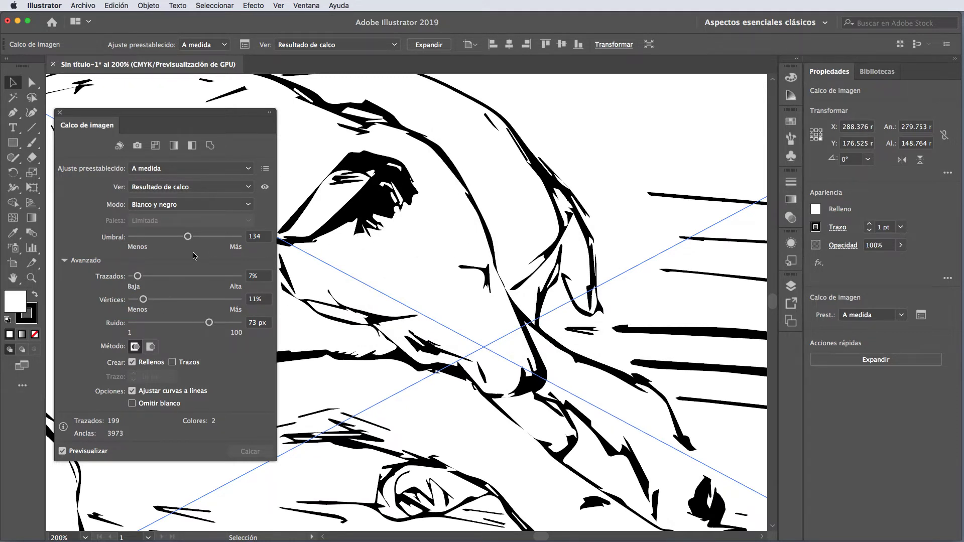
pyautogui.moveTo(188, 240); pyautogui.dragTo(200, 240)
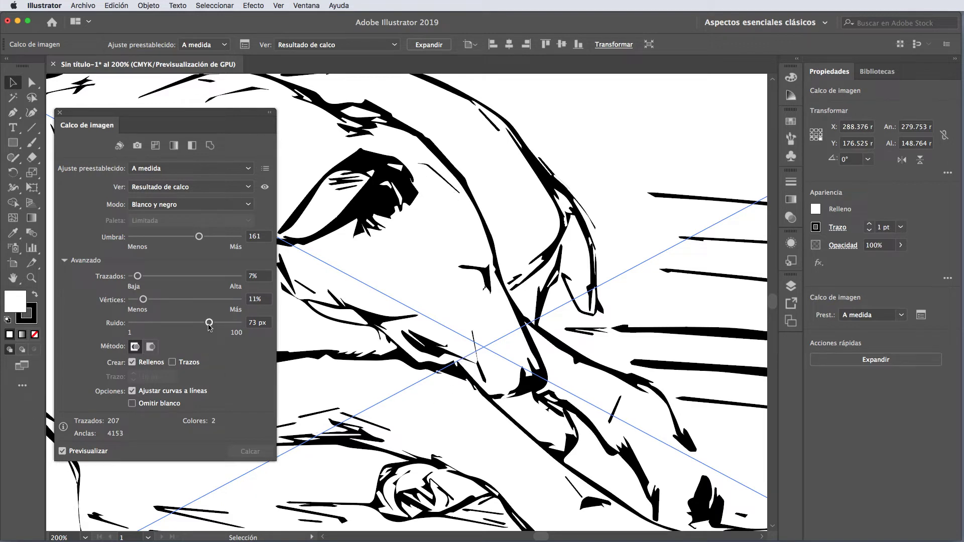
pyautogui.moveTo(209, 324); pyautogui.dragTo(223, 326)
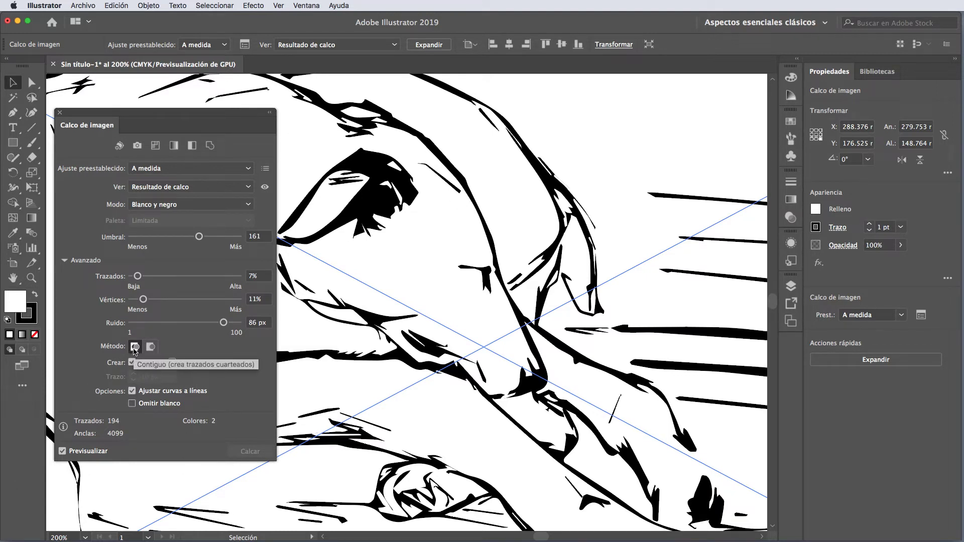
# - Enable Omitir blanco and Ajustar curvas a líneas, leaving 99 paths and 2050 anchors
pyautogui.click(132, 404)
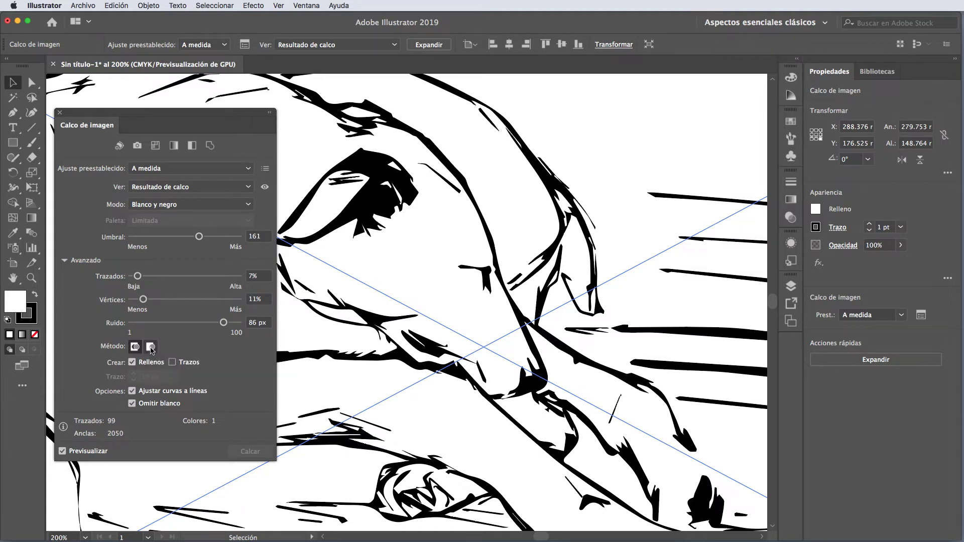
pyautogui.click(151, 349)
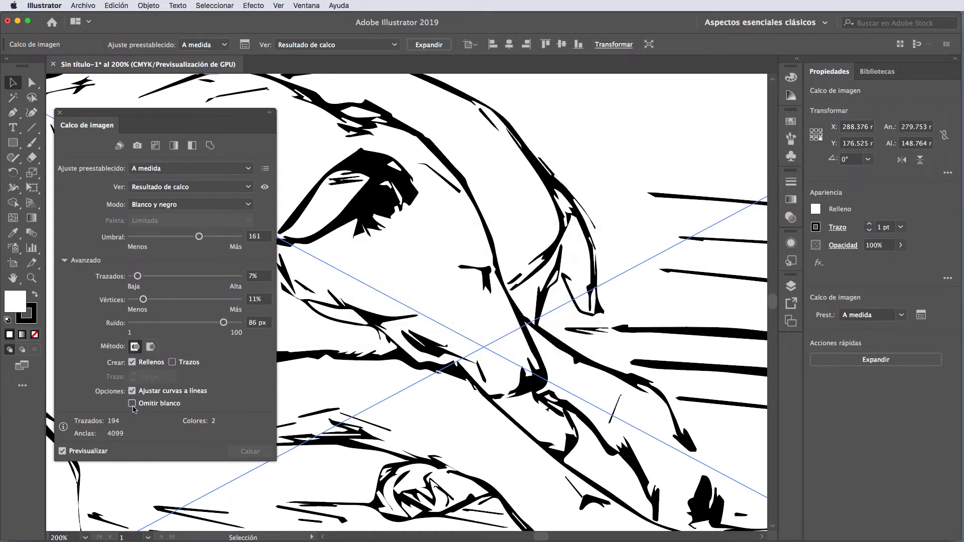
pyautogui.click(132, 403)
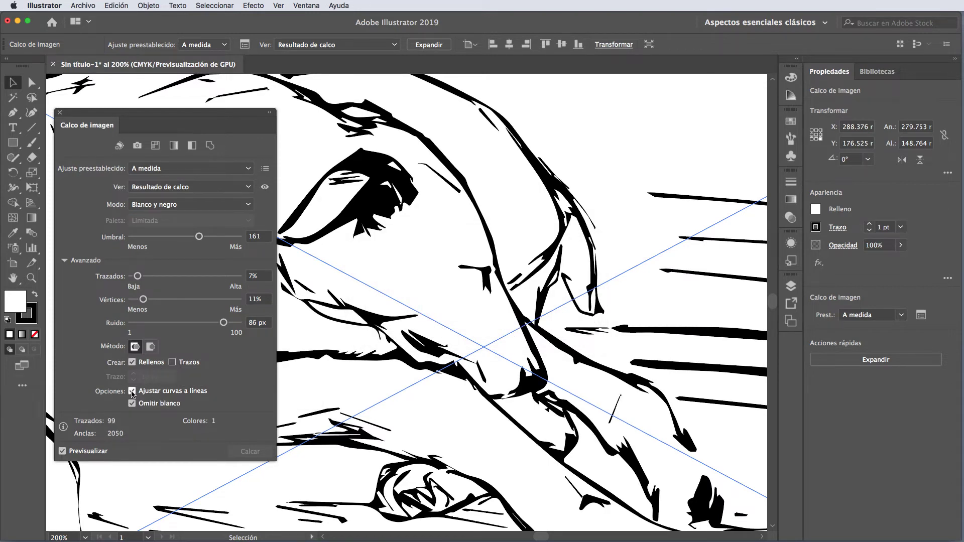
pyautogui.click(155, 395)
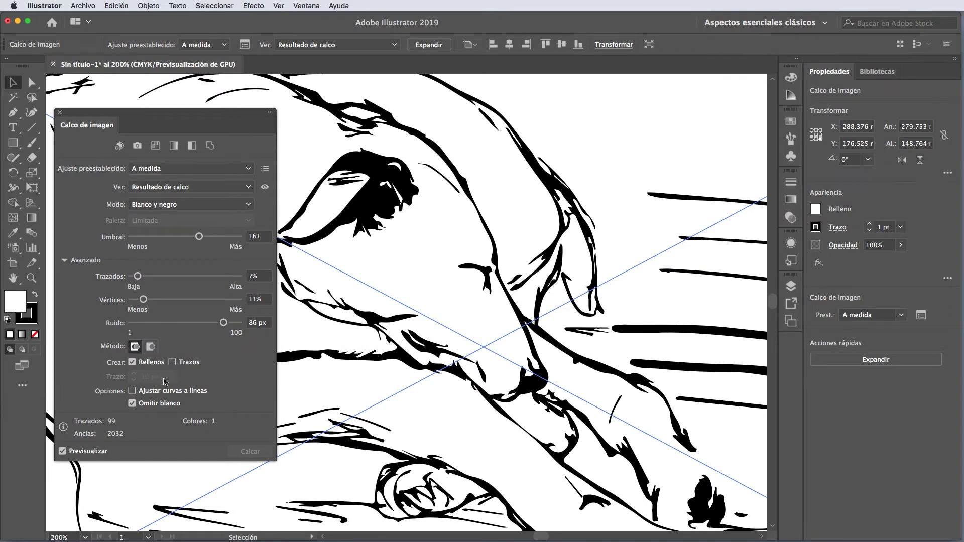
pyautogui.click(132, 391)
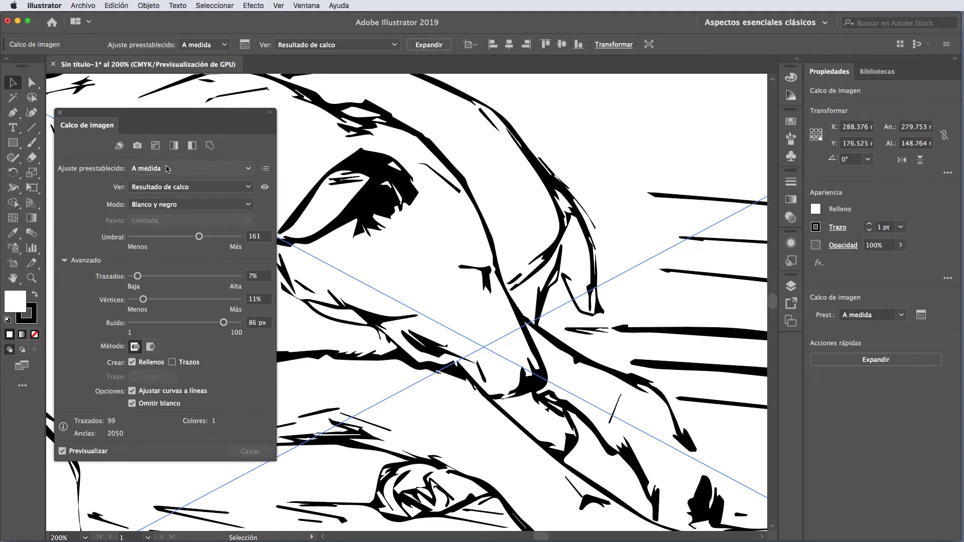
# - Preview the trace as Source Image, Tracing Result, Outlines with Tracing, and Outlines with Source Image
pyautogui.click(206, 187)
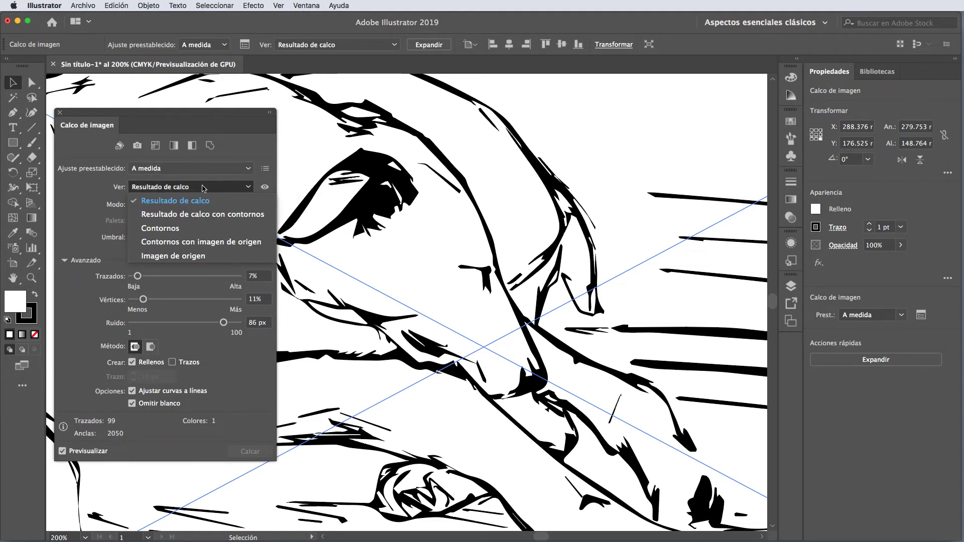
pyautogui.click(200, 257)
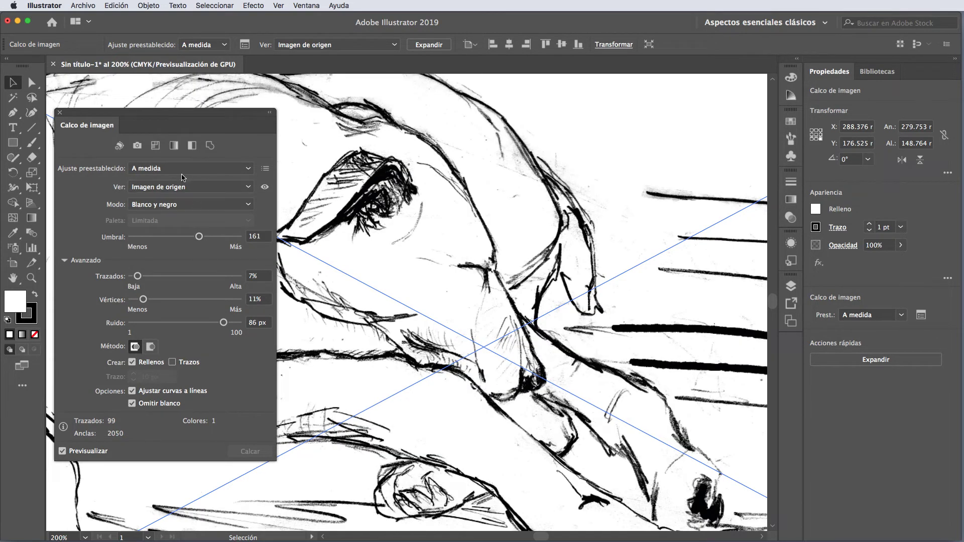
pyautogui.click(181, 189)
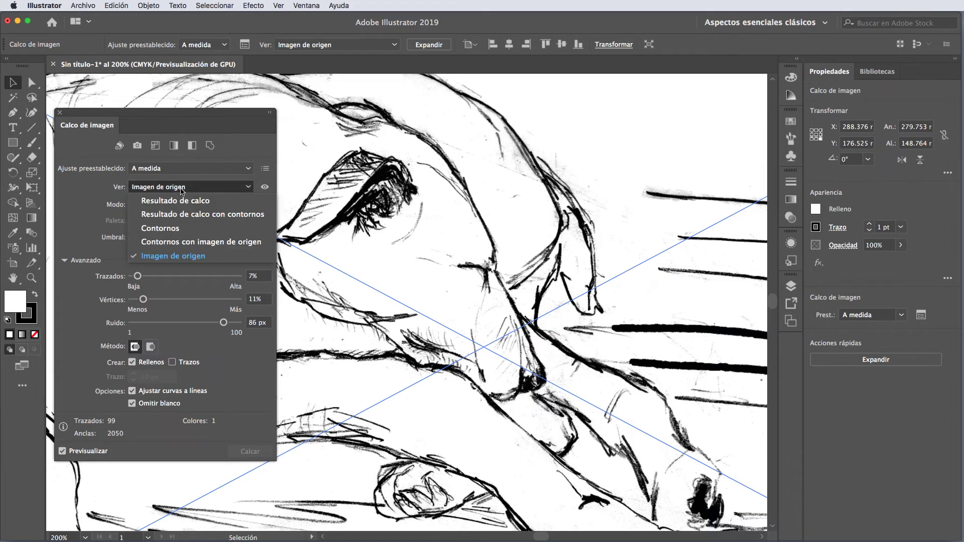
pyautogui.click(181, 203)
pyautogui.click(183, 191)
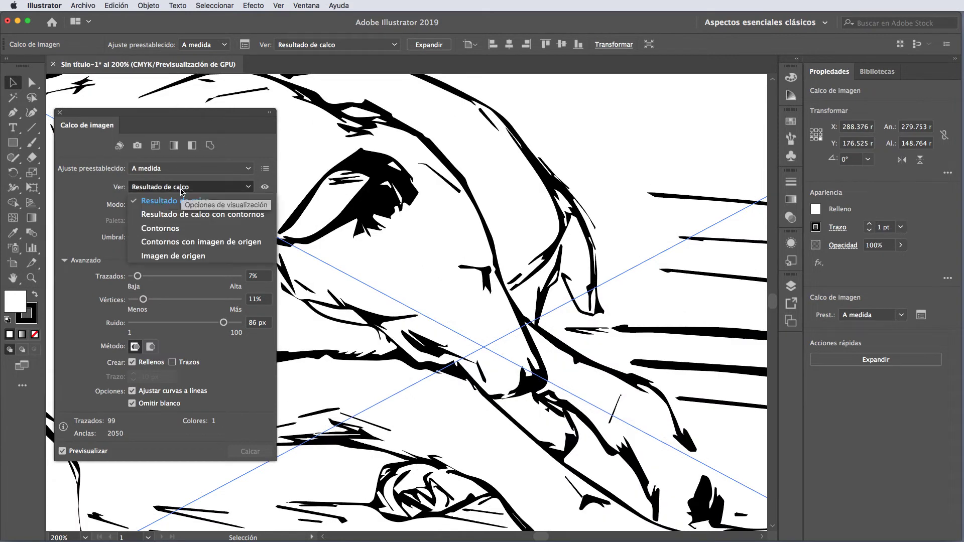
pyautogui.click(194, 216)
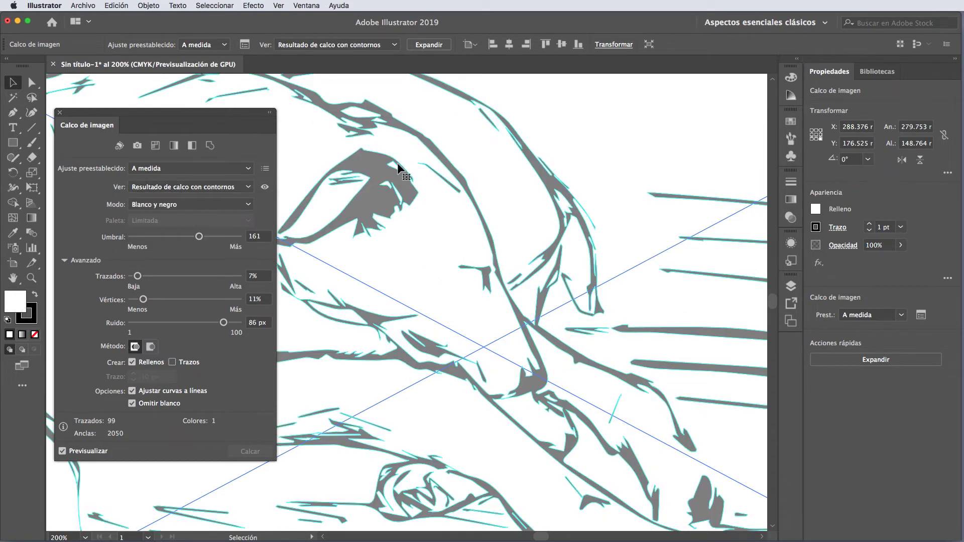
pyautogui.click(195, 189)
pyautogui.click(199, 243)
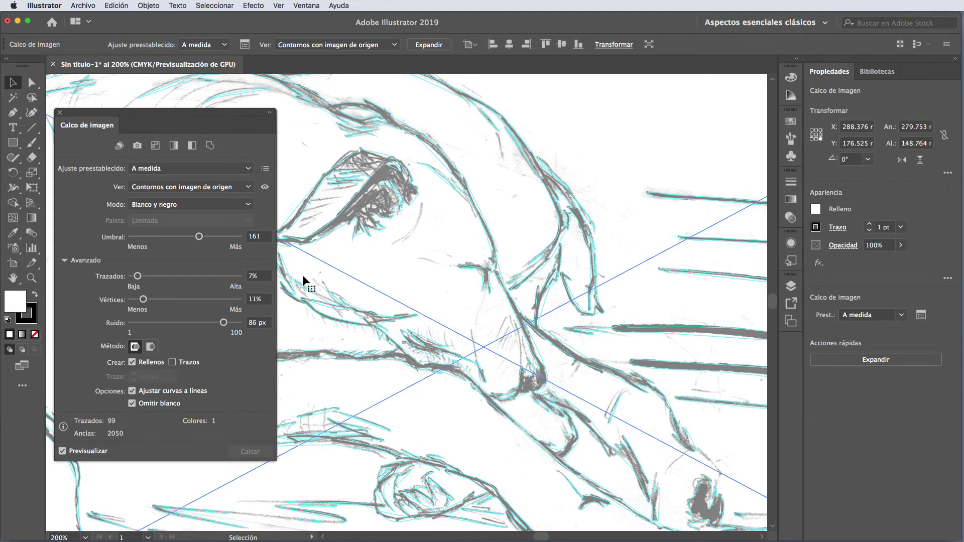
# - Check the Outlines-only view, return to Tracing Result, and zoom out to the whole artboard
pyautogui.click(193, 189)
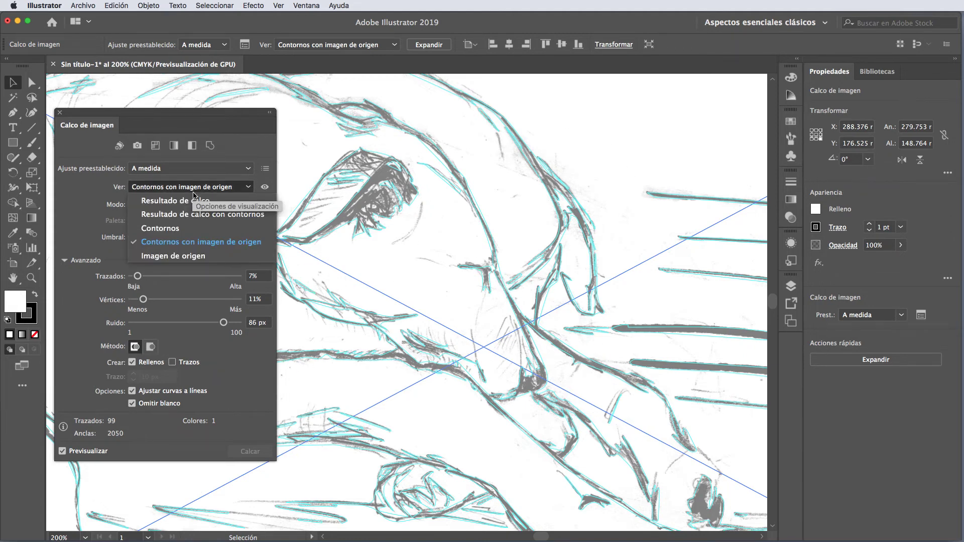
pyautogui.click(193, 190)
pyautogui.click(194, 194)
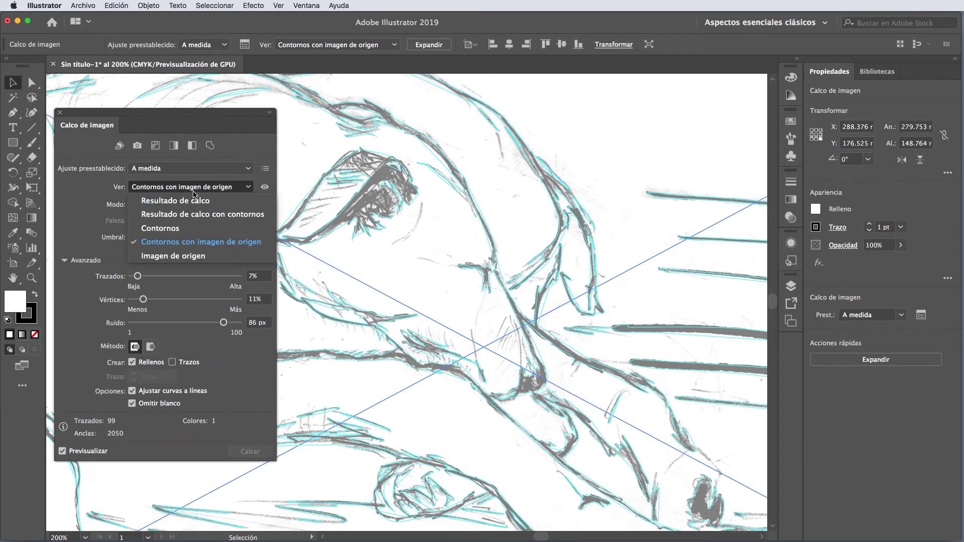
pyautogui.click(183, 230)
pyautogui.click(185, 188)
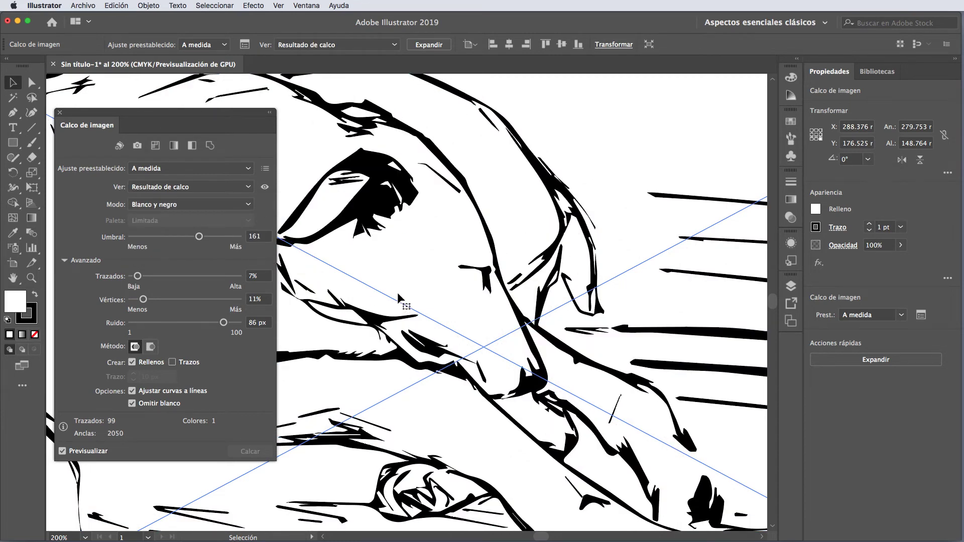
pyautogui.press('super+minus')
pyautogui.press('super+minus')
pyautogui.press('super+minus')
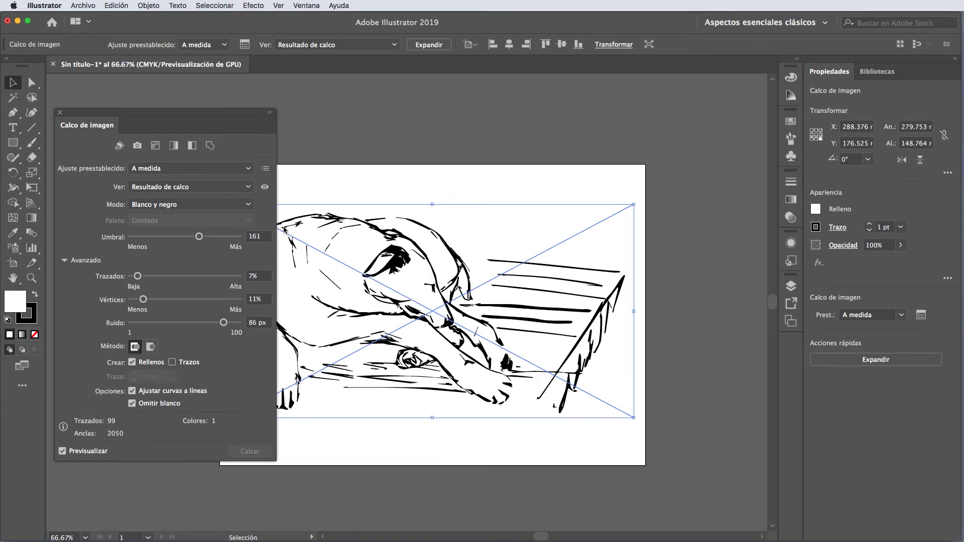
# - Close the Image Trace panel, reselect the dog tracing, and browse the Object menu without applying anything
pyautogui.click(60, 114)
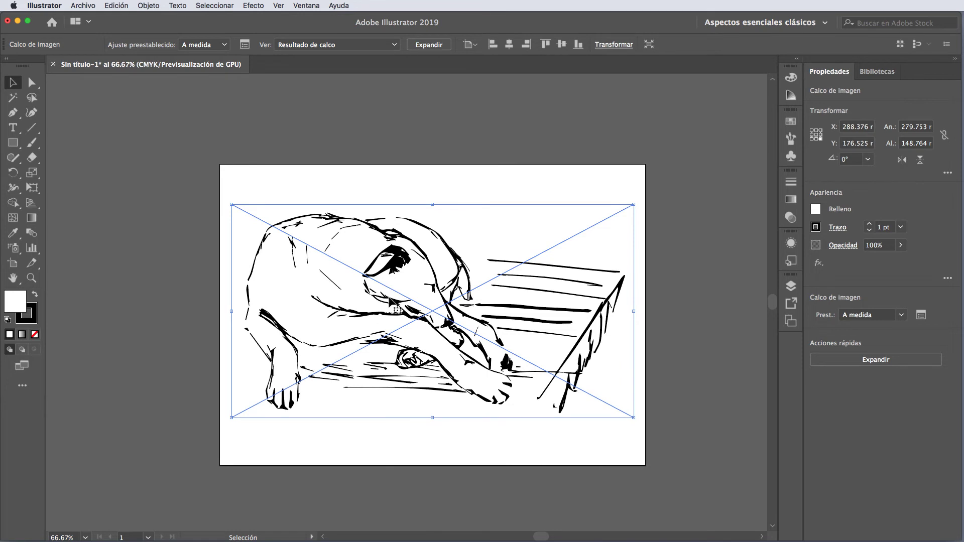
pyautogui.click(377, 170)
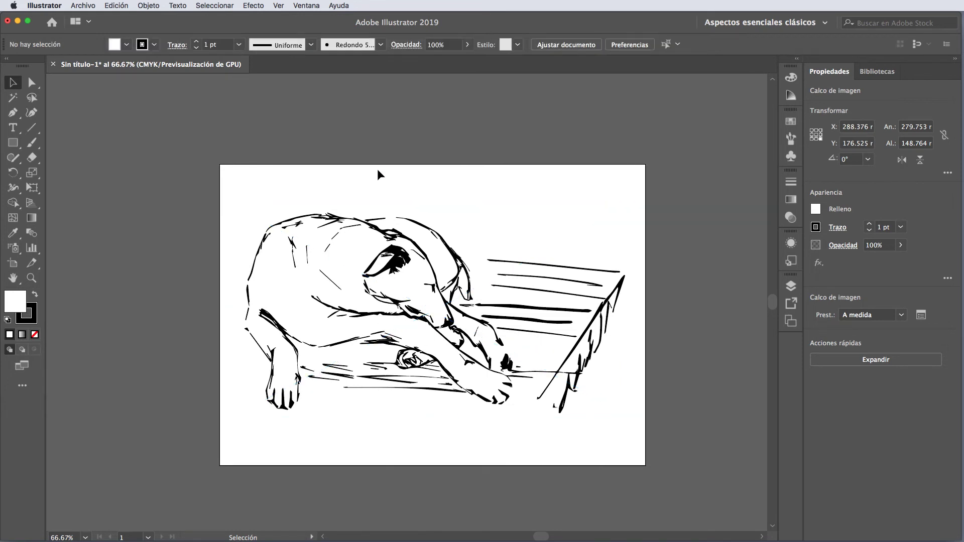
pyautogui.click(451, 223)
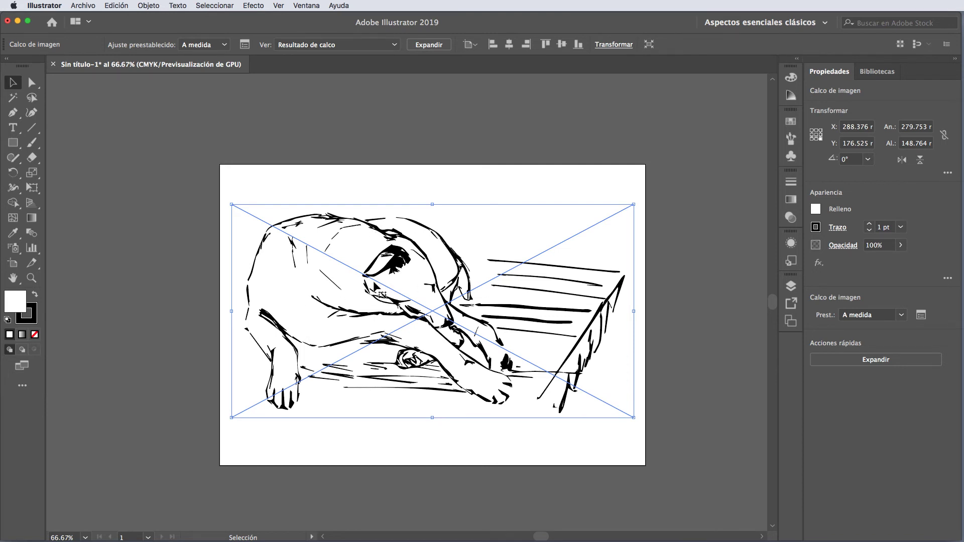
pyautogui.click(151, 5)
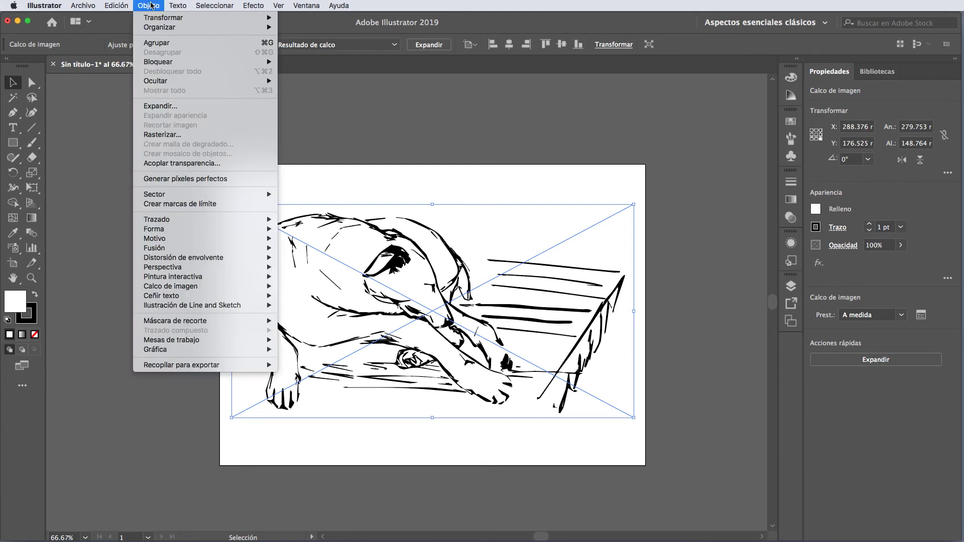
pyautogui.click(459, 102)
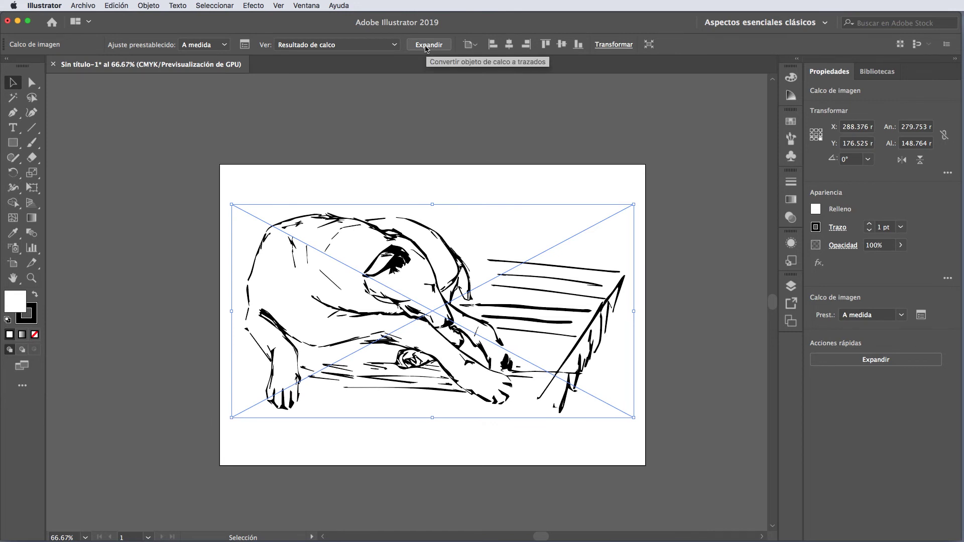
# - Trial-expand the trace from the control bar, inspect its anchor points, then undo back to a live trace
pyautogui.click(426, 47)
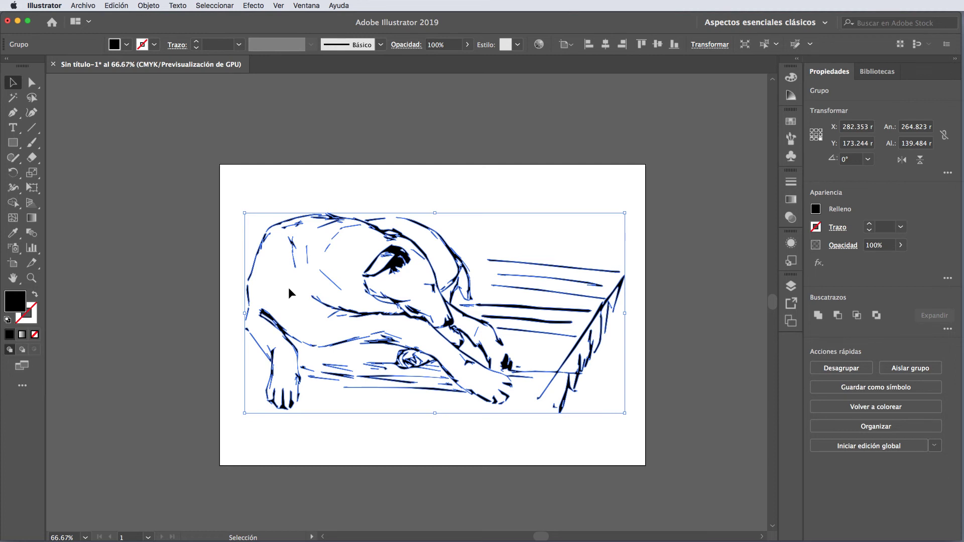
pyautogui.press('a')
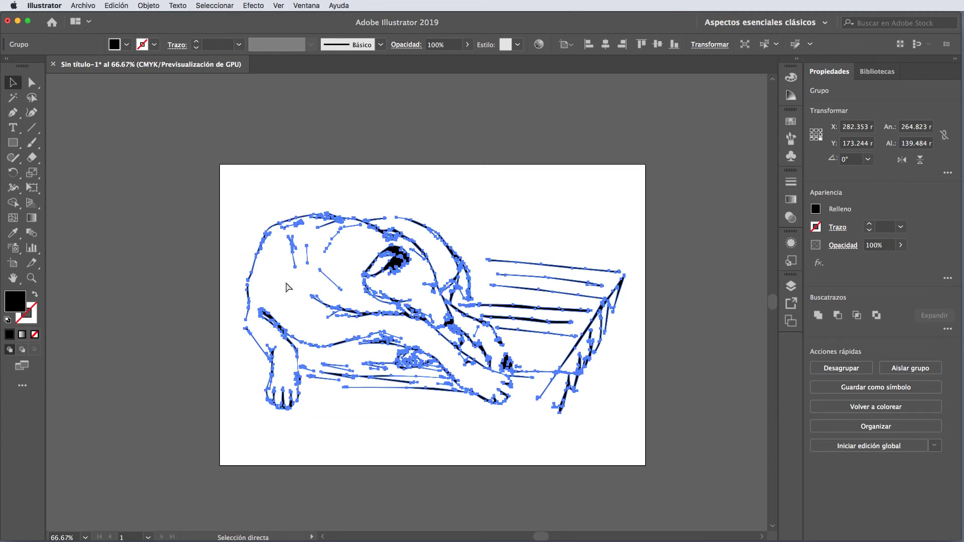
pyautogui.press('super+j')
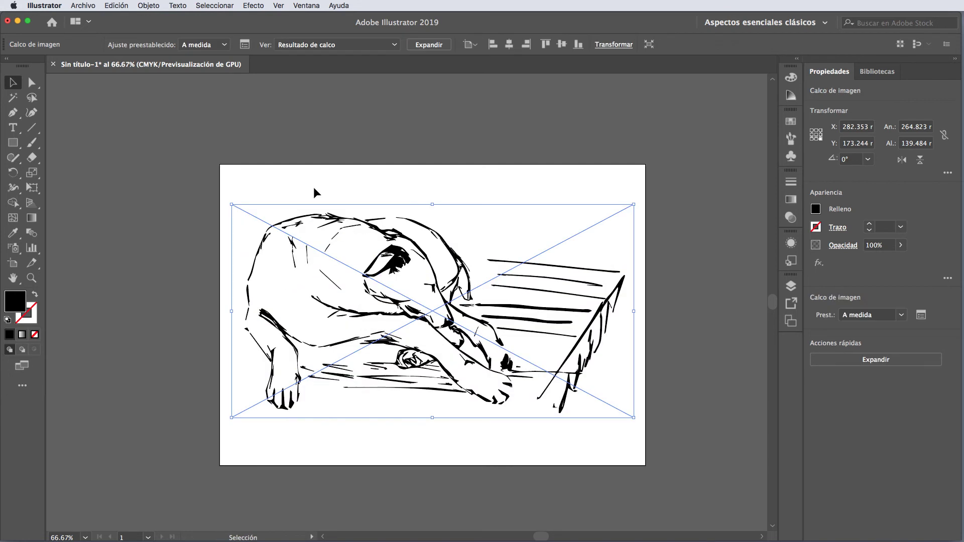
pyautogui.click(124, 6)
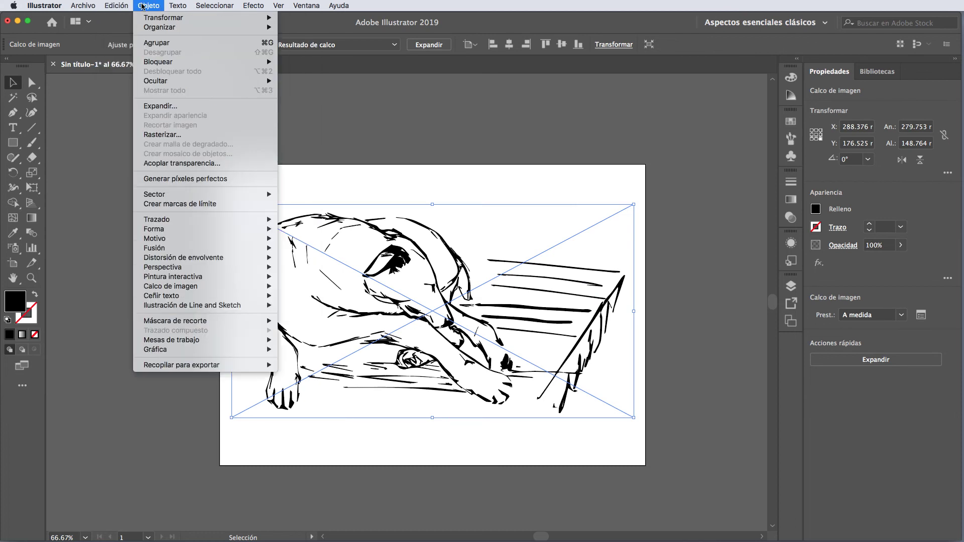
pyautogui.moveTo(149, 5)
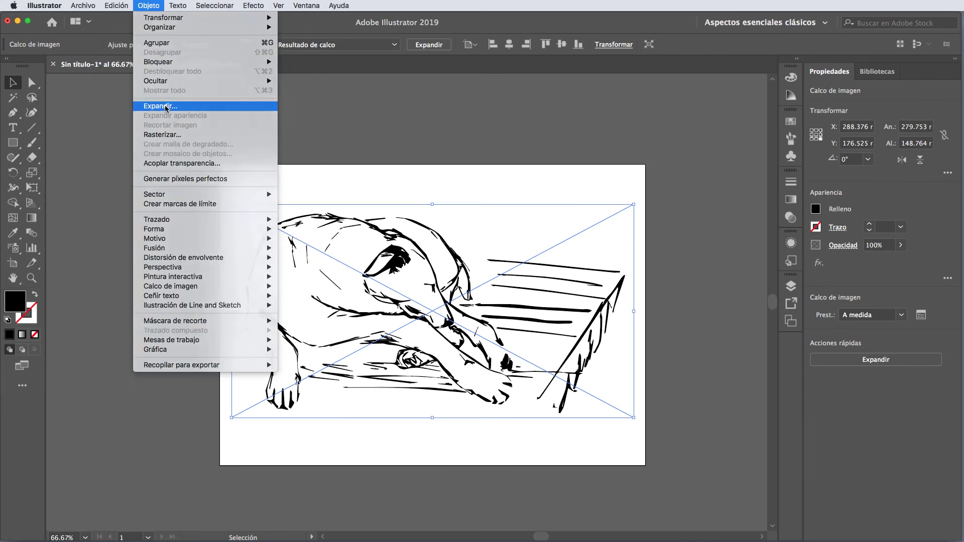
# - Expand the dog trace with Object and Fill checked, then reselect the resulting path group
pyautogui.click(166, 106)
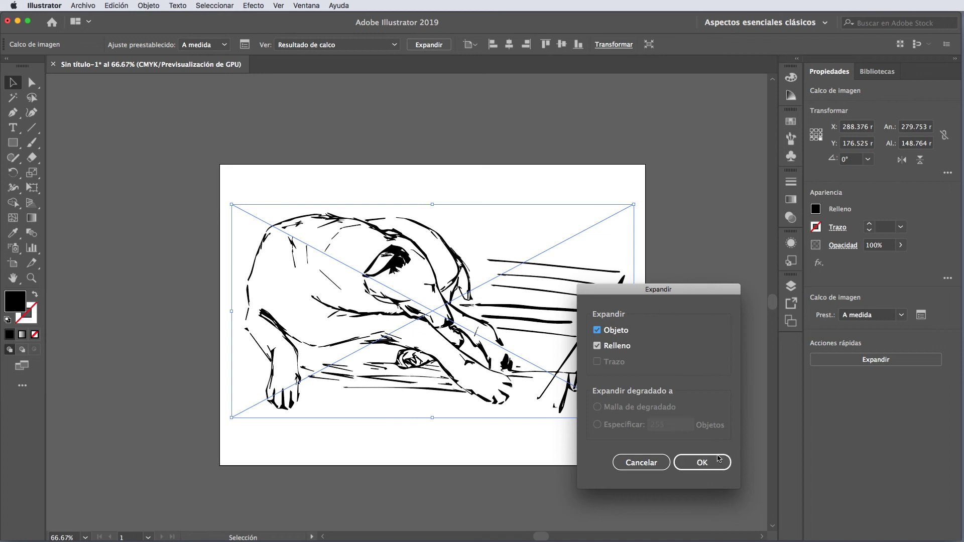
pyautogui.click(710, 469)
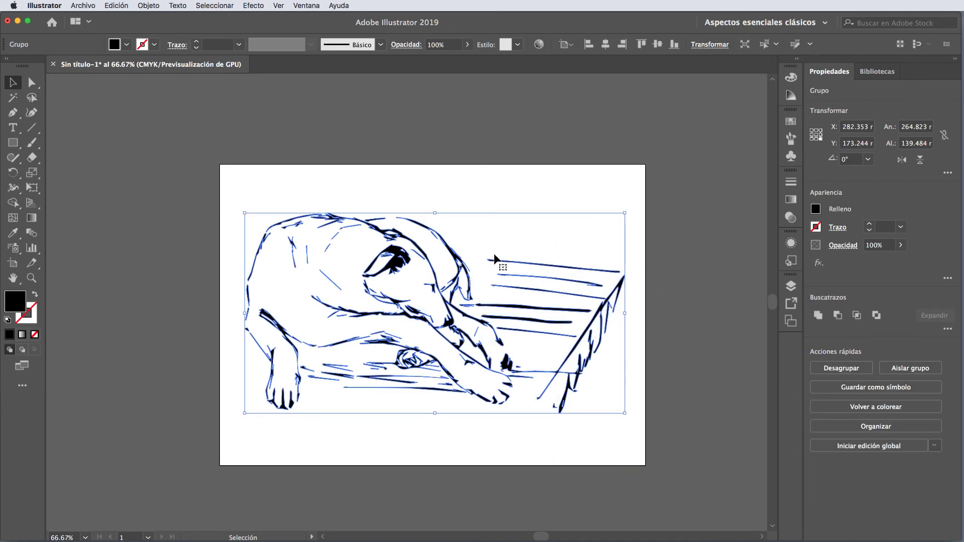
pyautogui.click(385, 186)
pyautogui.click(401, 271)
# - Shrink the dog group to about 104.6 × 55 mm, move it top-left, then drag it oversized
pyautogui.moveTo(625, 413); pyautogui.dragTo(394, 292)
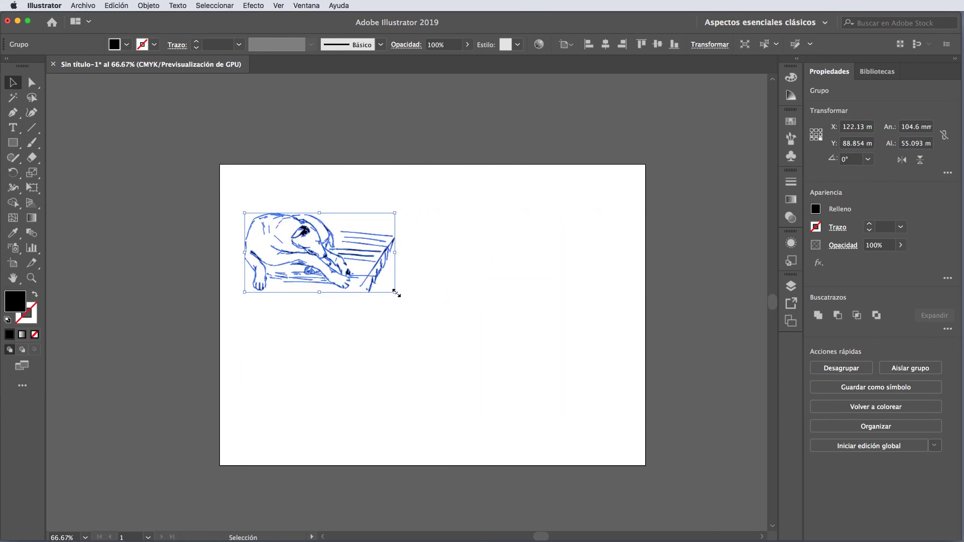
pyautogui.moveTo(297, 237); pyautogui.dragTo(210, 129)
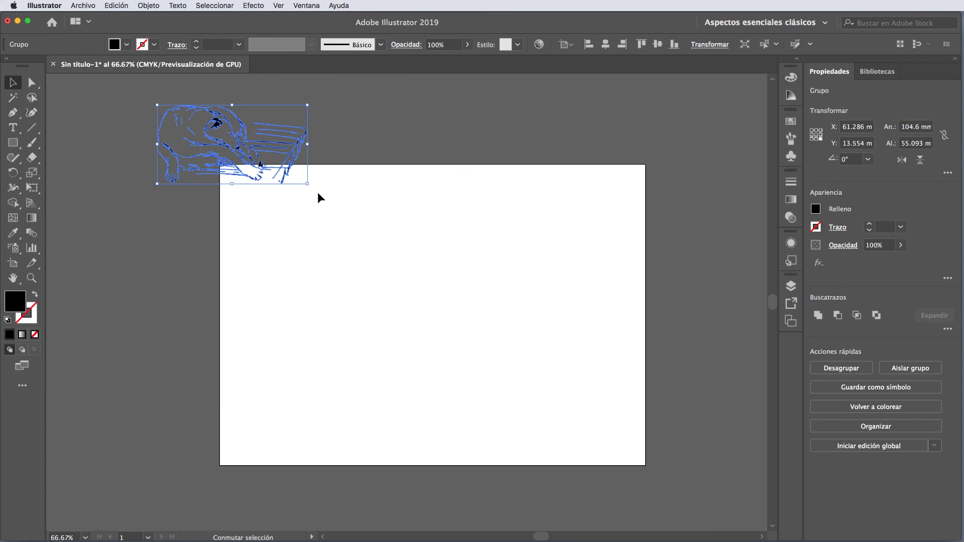
pyautogui.moveTo(307, 184); pyautogui.dragTo(745, 524)
pyautogui.scroll(-3, 595, 360)
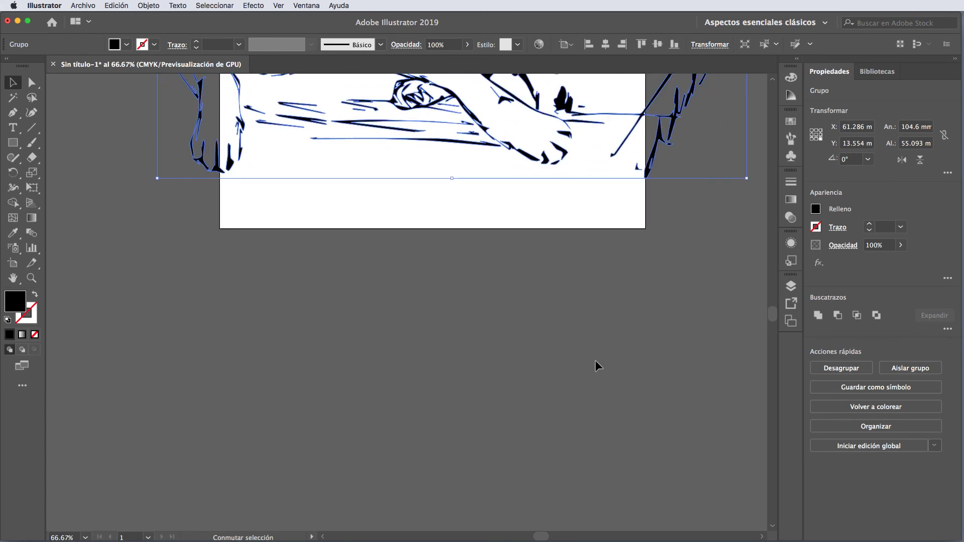
pyautogui.scroll(10, 460, 484)
pyautogui.scroll(2, 457, 482)
pyautogui.scroll(-3, 455, 481)
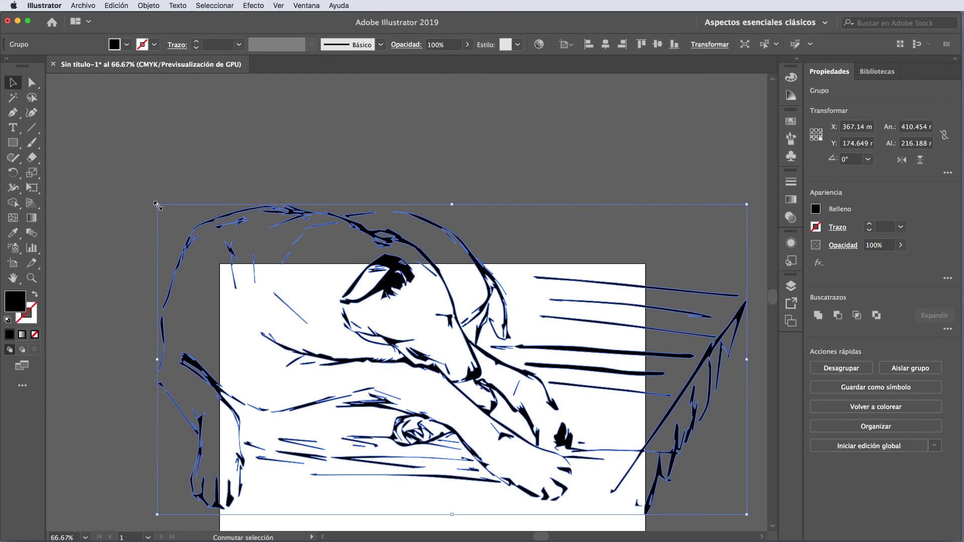
# - Scale the group to about 277.7 × 146.3 mm, shift it left on the artboard, and deselect
pyautogui.moveTo(154, 205); pyautogui.dragTo(307, 307)
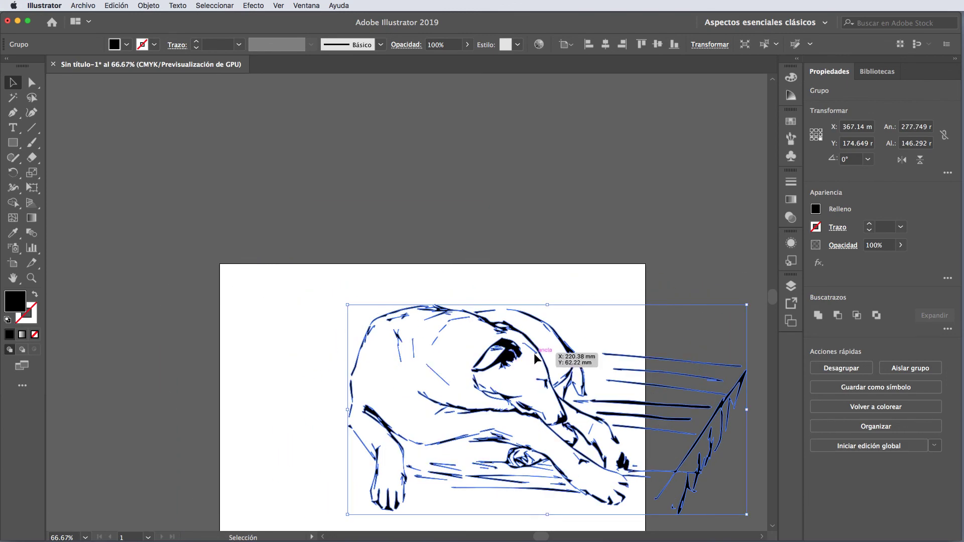
pyautogui.moveTo(534, 354); pyautogui.dragTo(424, 347)
pyautogui.click(406, 206)
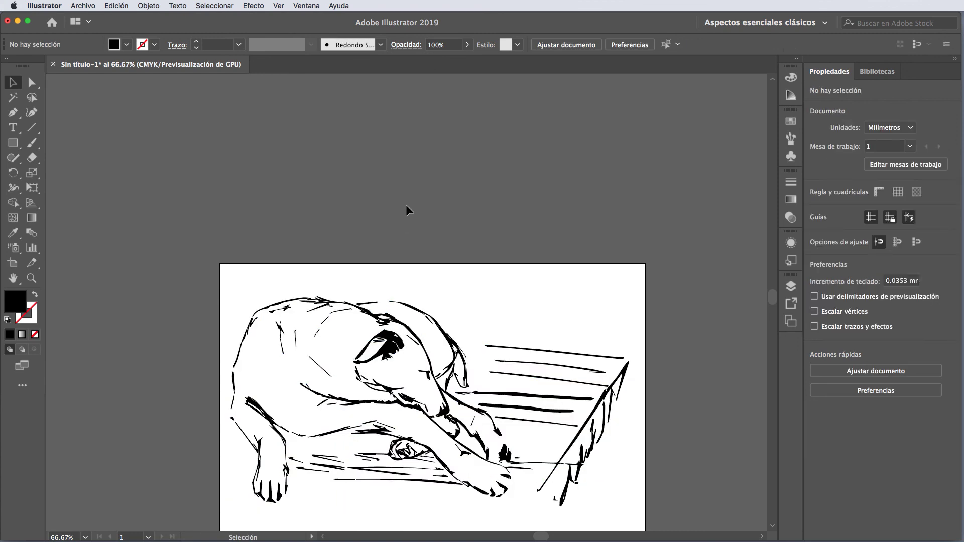